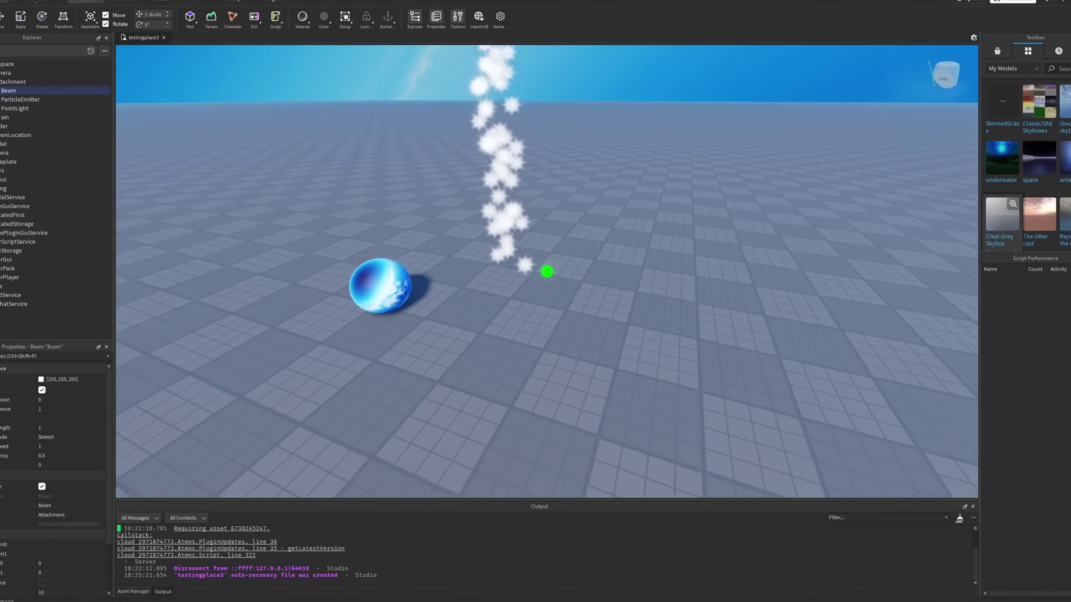
right_click_drag(546, 271, 455, 223)
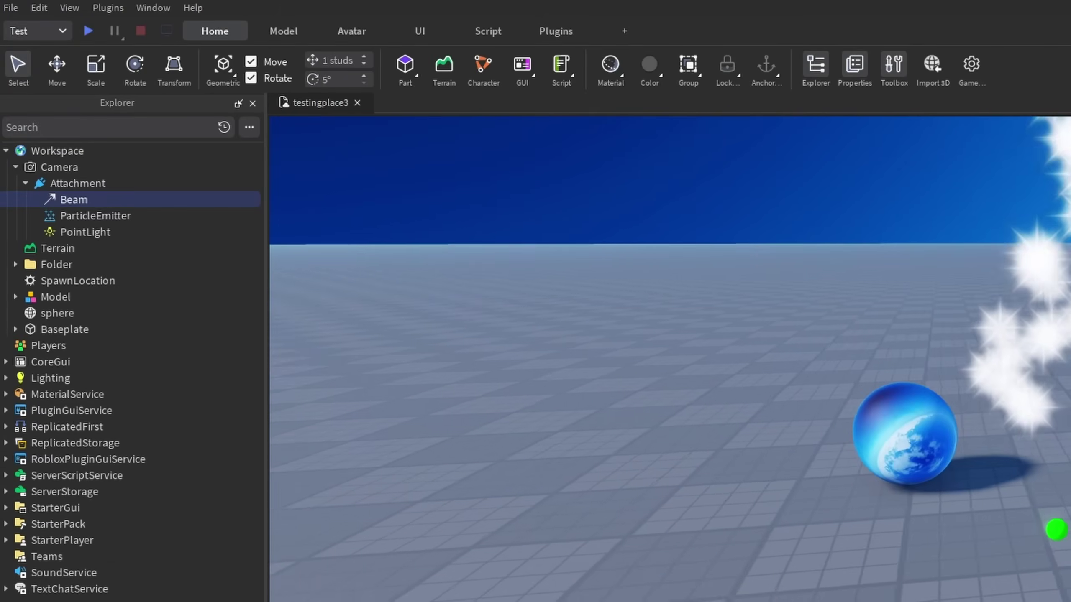
key("w")
right_click_drag(547, 303, 599, 249)
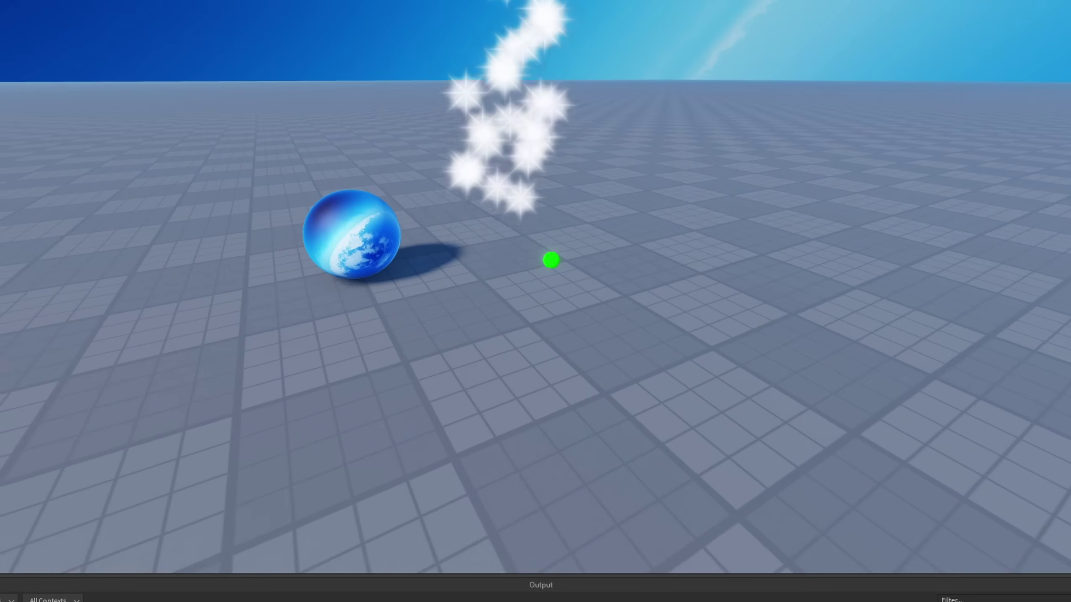
mouse_move(546, 273)
right_mouse_down()
mouse_move(590, 270)
mouse_move(542, 252)
right_mouse_up()
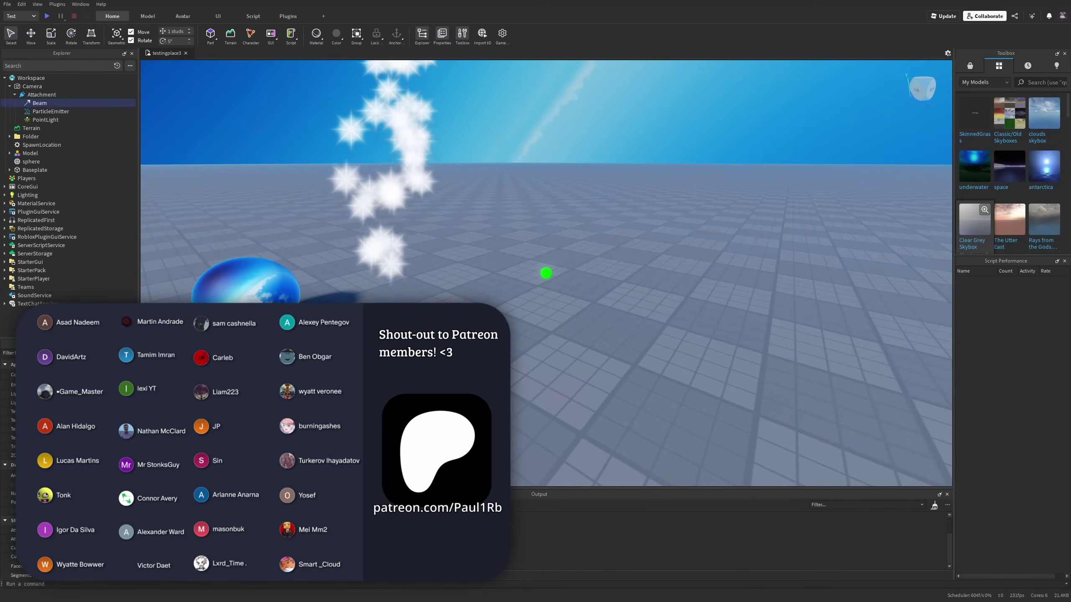
left_click(51, 111)
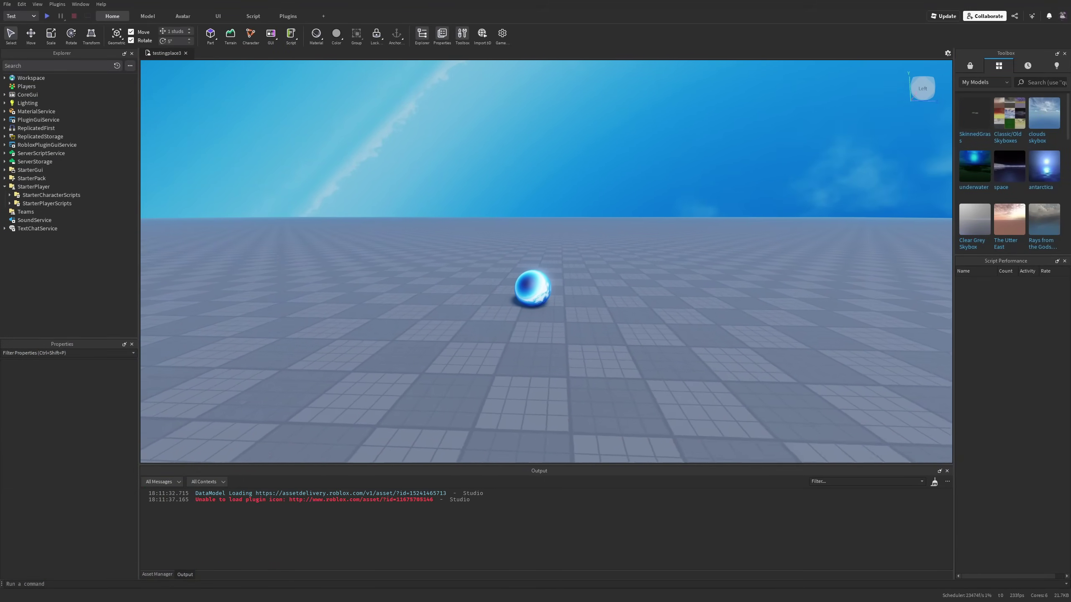
key("w")
key("a")
right_click_drag(546, 261, 560, 287)
key("w")
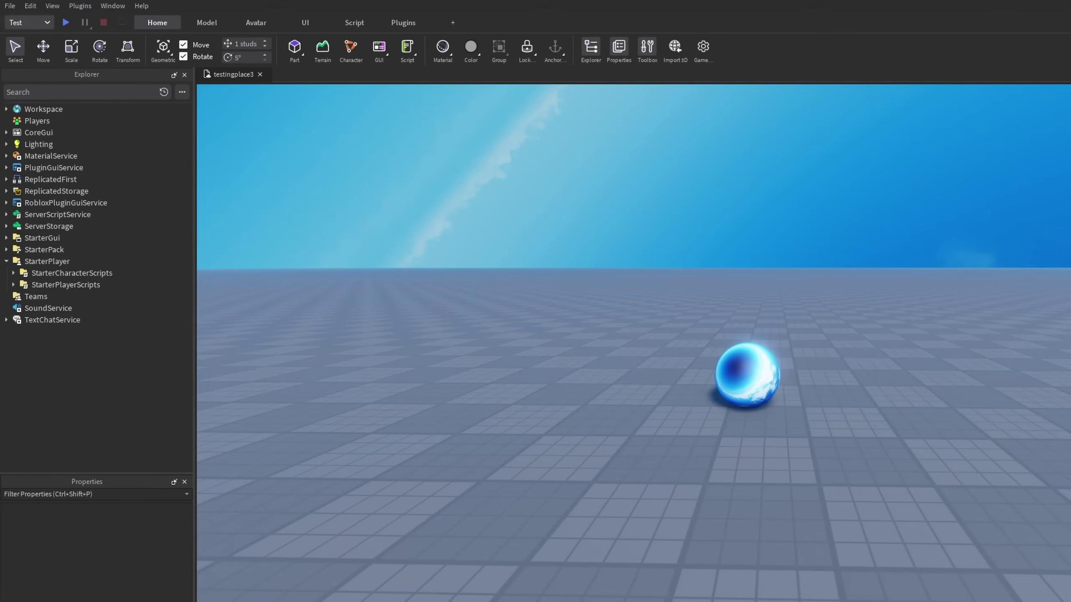
- Enable the Detached Attachments beta feature and save the Beta Features settings
left_click(7, 4)
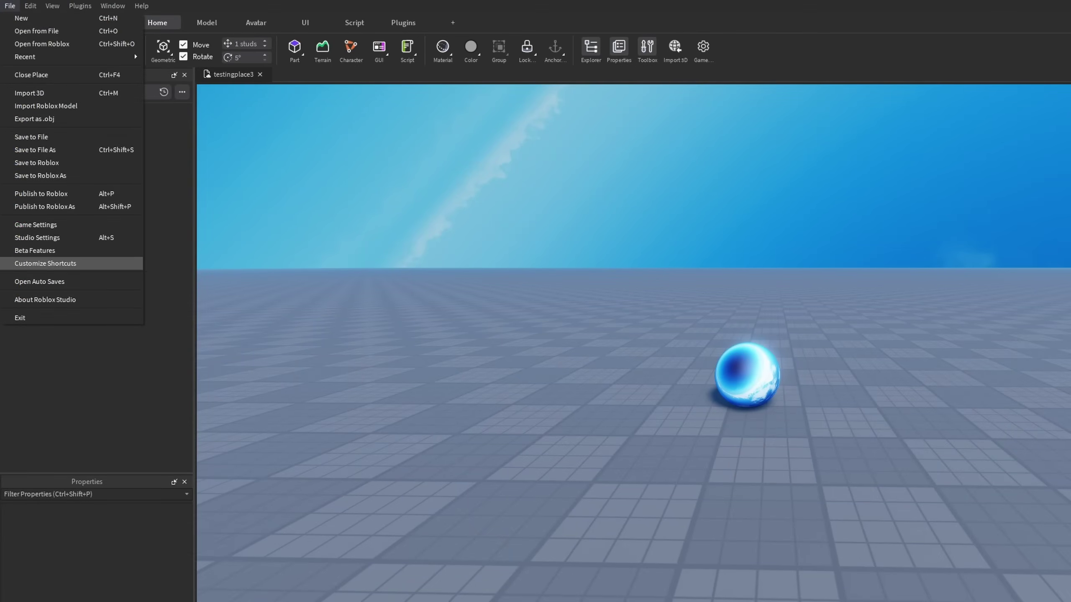
key("Return")
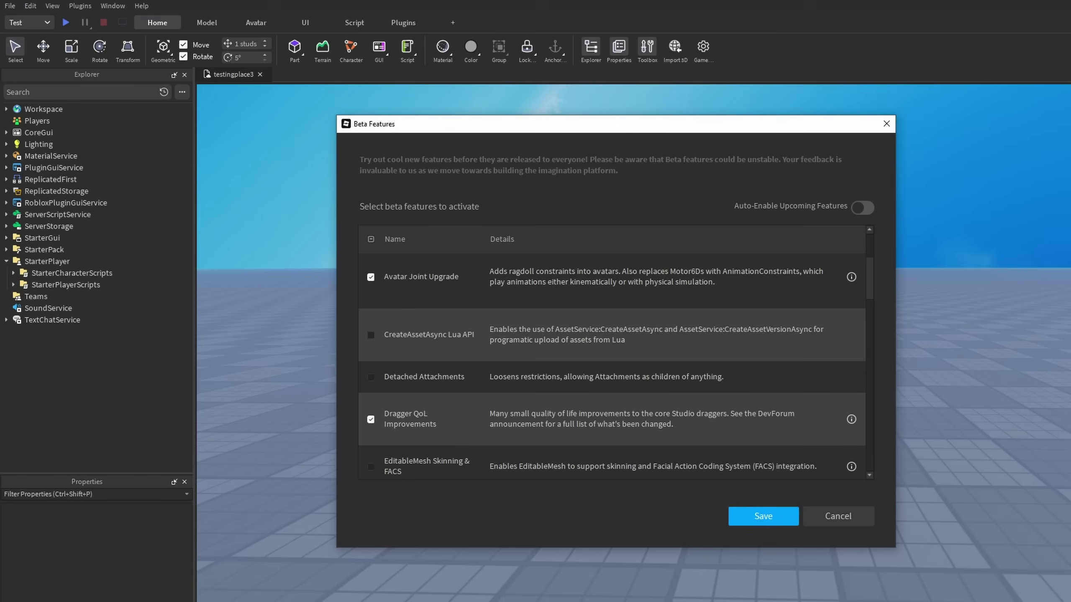
key("Return")
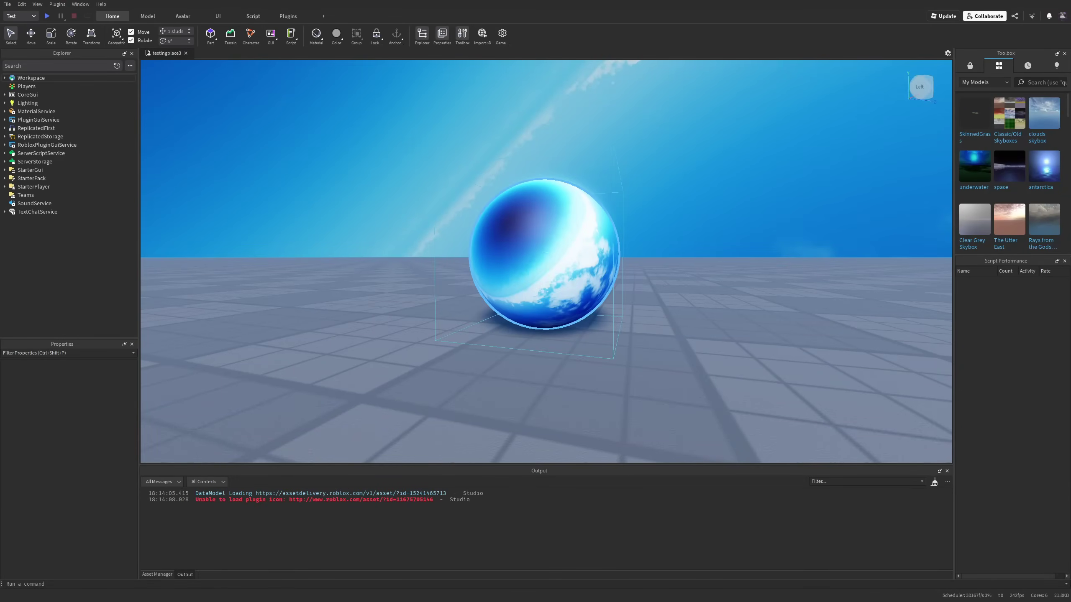
- Insert an Attachment directly into the Workspace and bring it into view
mouse_move(603, 258)
right_mouse_down()
mouse_move(692, 272)
mouse_move(624, 263)
mouse_move(750, 236)
mouse_move(886, 234)
mouse_move(742, 224)
mouse_move(604, 257)
right_mouse_up()
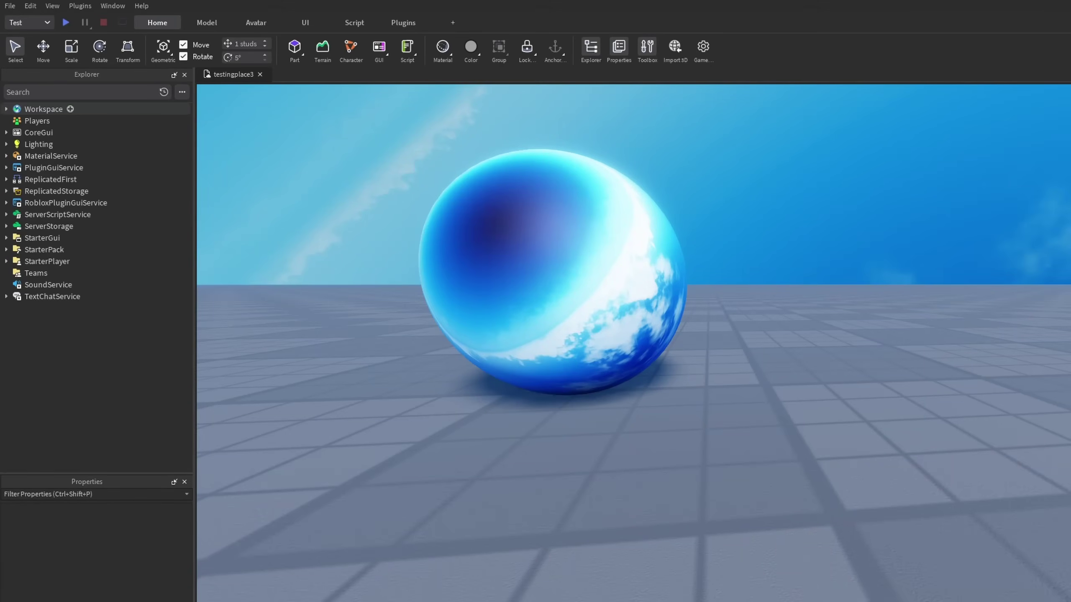
left_click(70, 109)
type("atta")
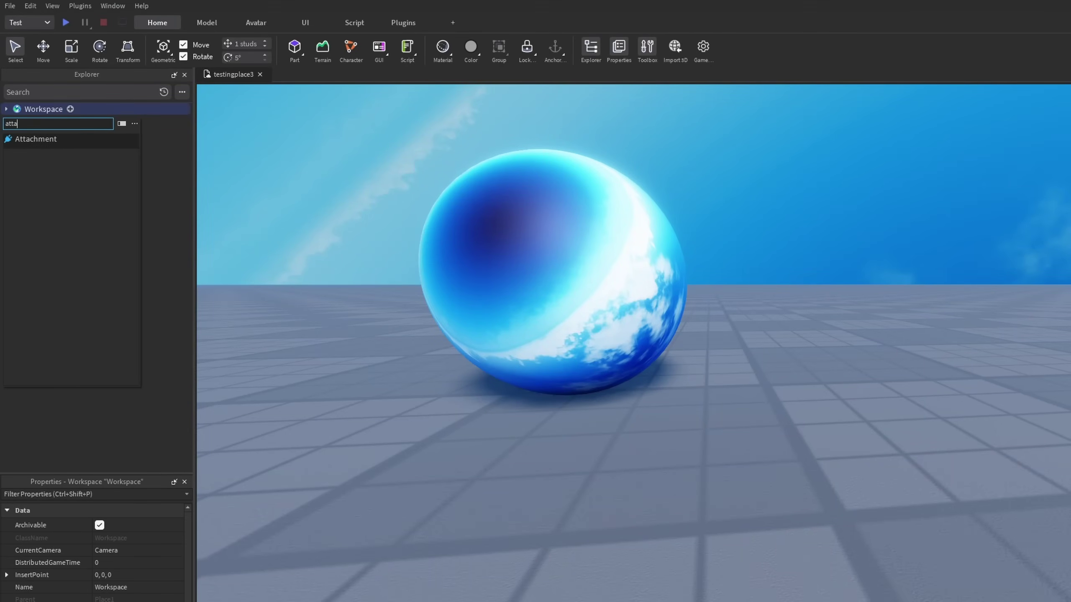
key("Return")
right_click_drag(632, 295, 443, 299)
key("w")
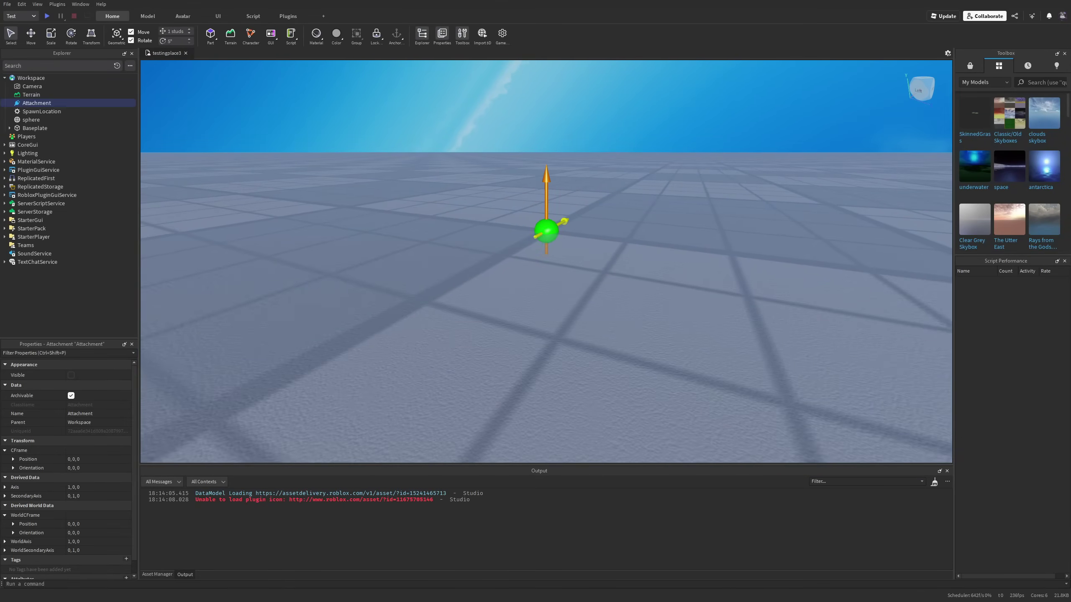
left_click_drag(546, 232, 548, 232)
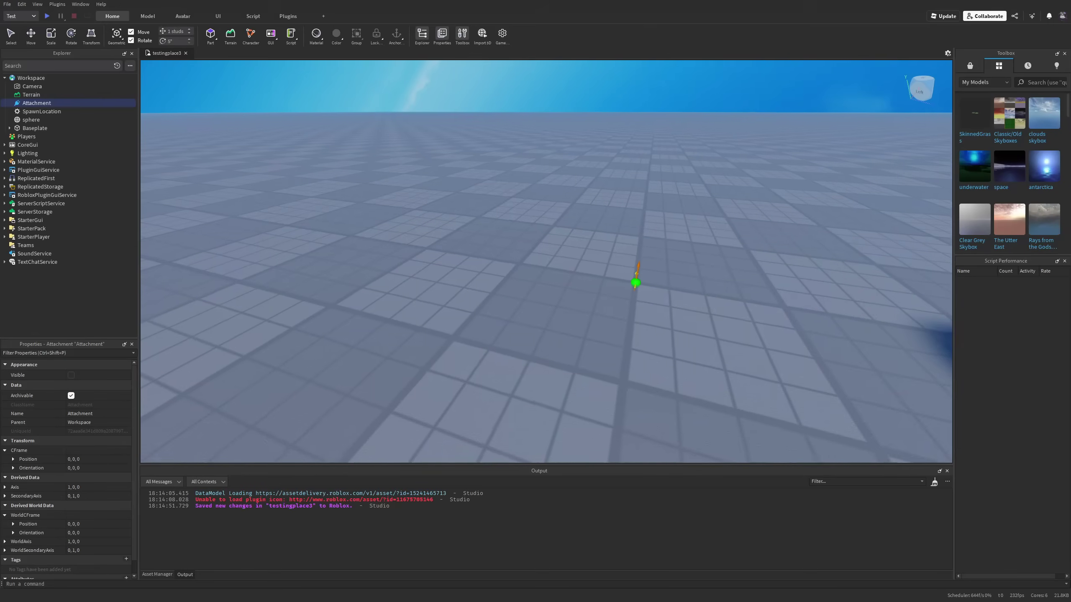
right_click_drag(548, 261, 675, 279)
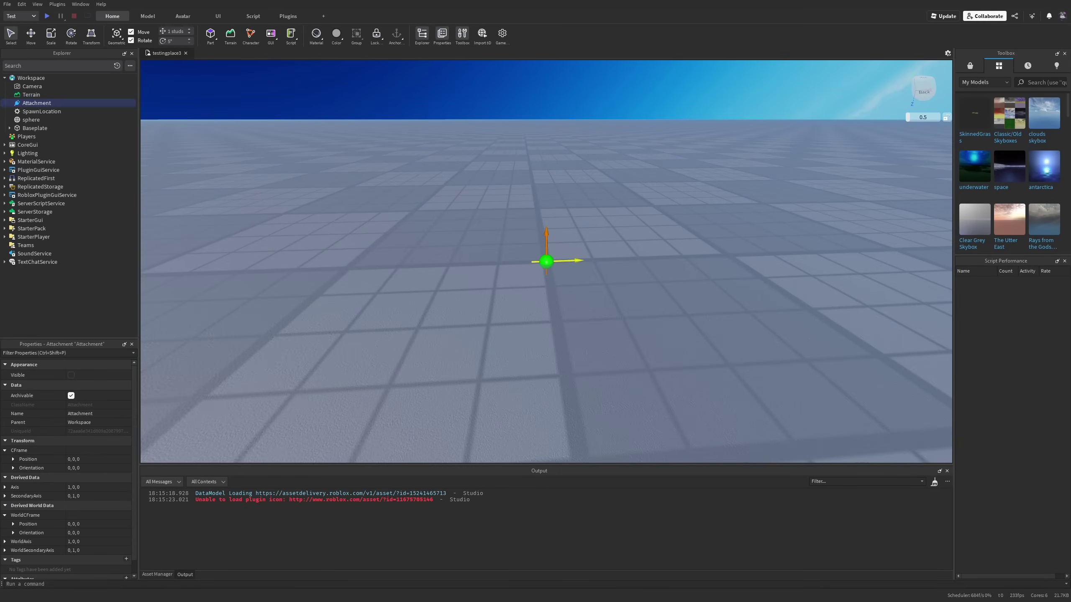
right_click_drag(546, 262, 261, 255)
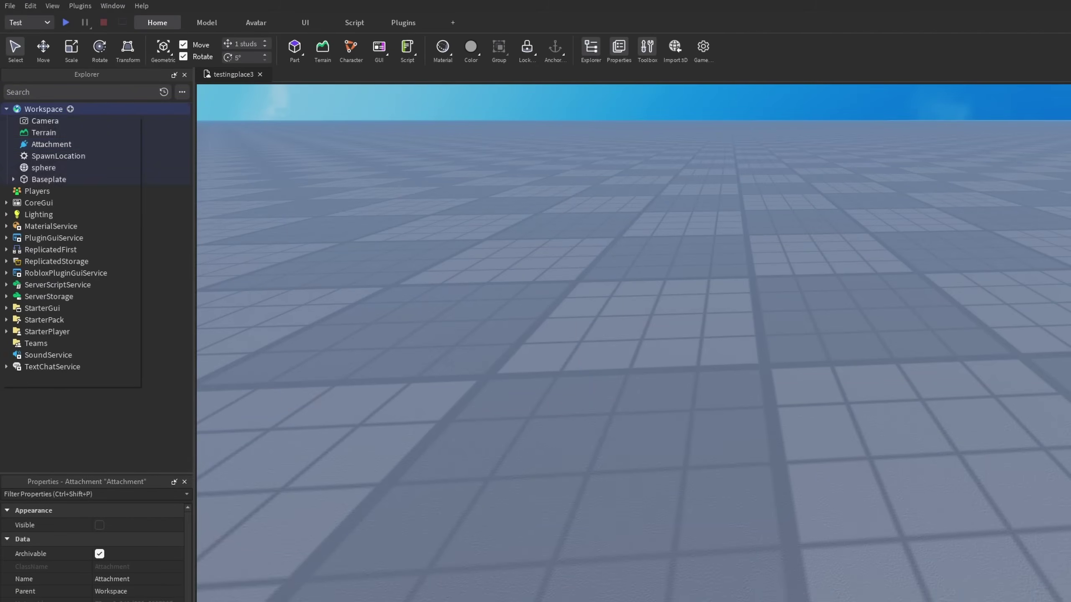
- Add a Folder to the Workspace and move the Attachment into it
left_click(69, 109)
type("fol")
key("Return")
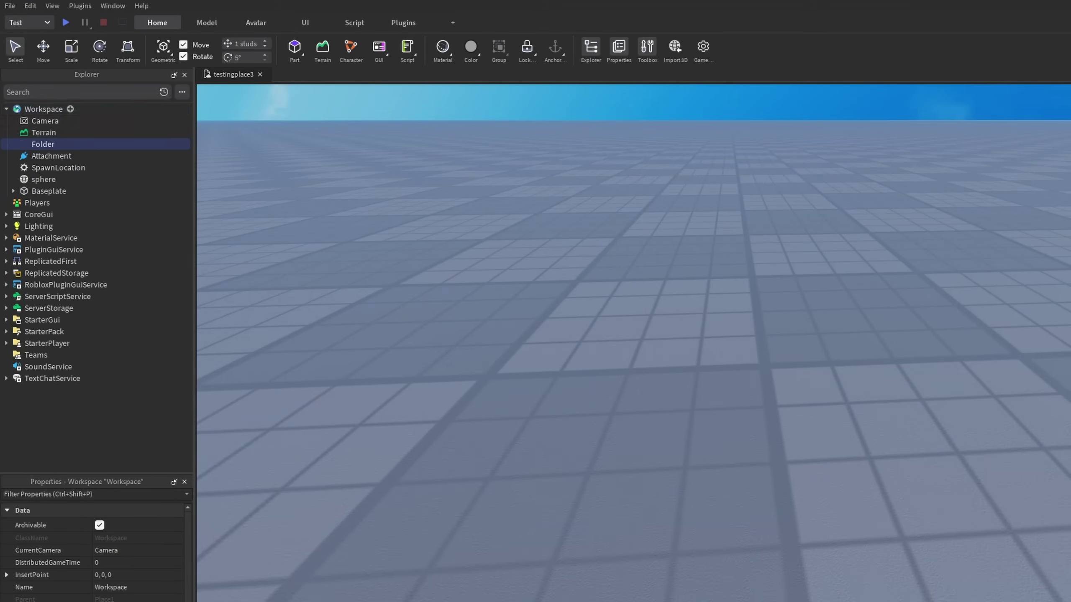
left_click_drag(42, 155, 50, 159)
left_click(43, 145)
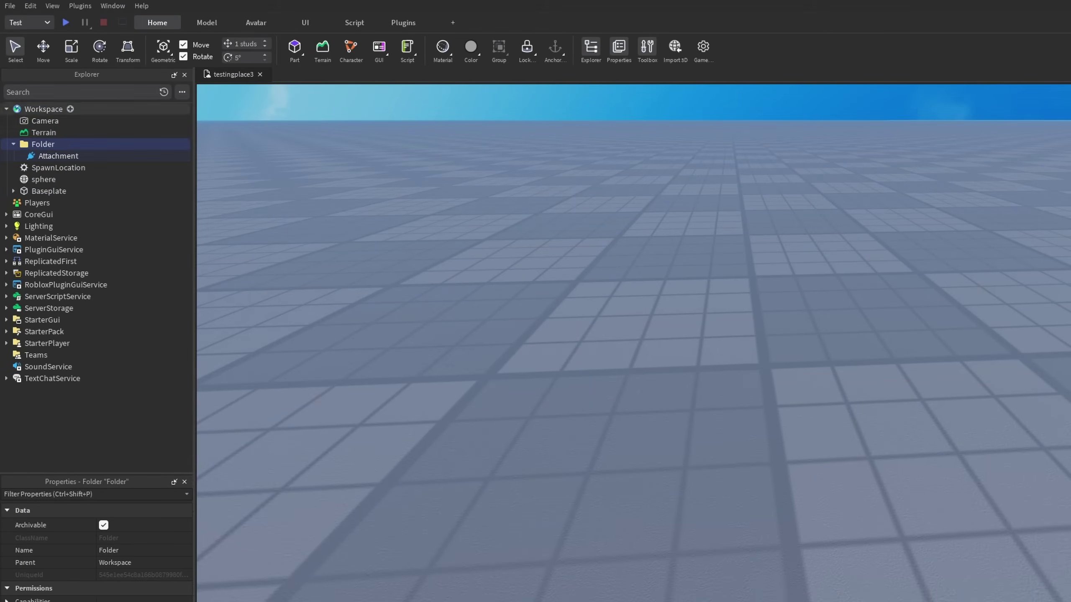
- Add a Model to the Workspace and insert an Attachment inside it
left_click(70, 109)
type("model")
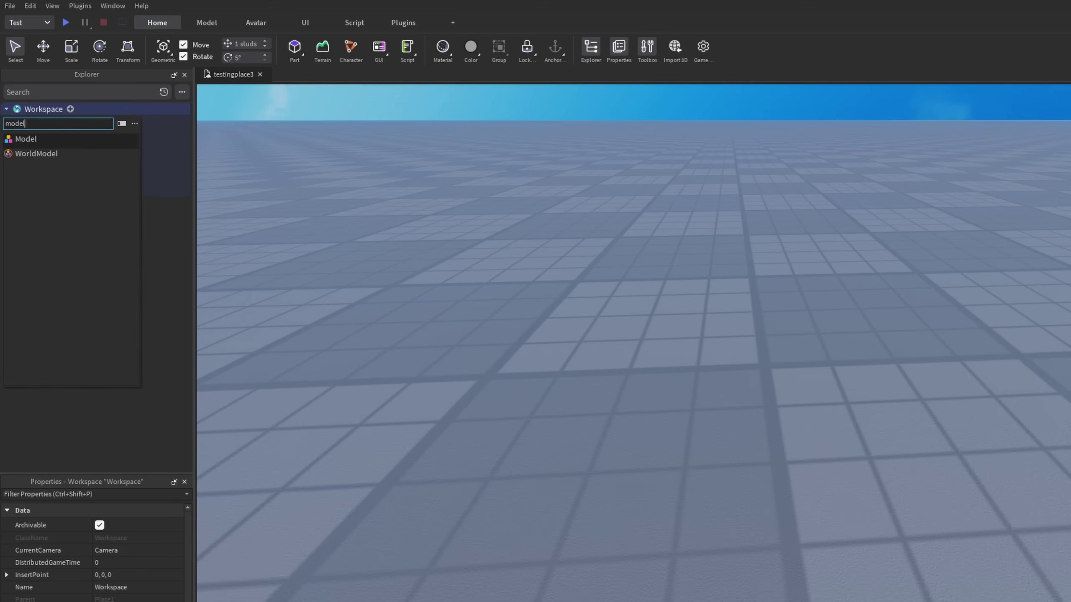
key("Return")
left_click(60, 180)
type("att")
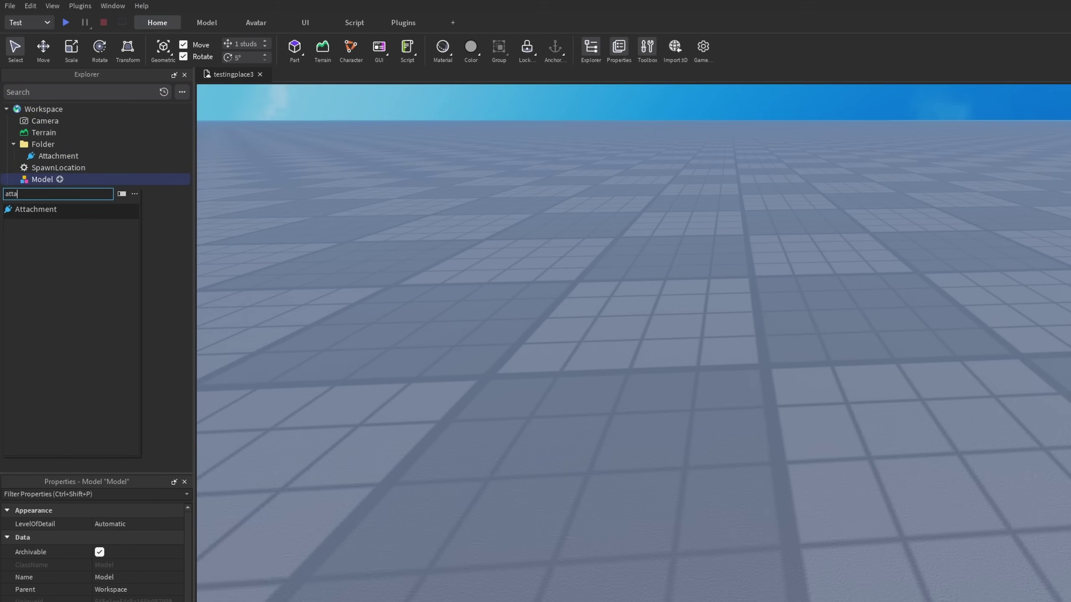
type("a")
key("Return")
key("ctrl+z")
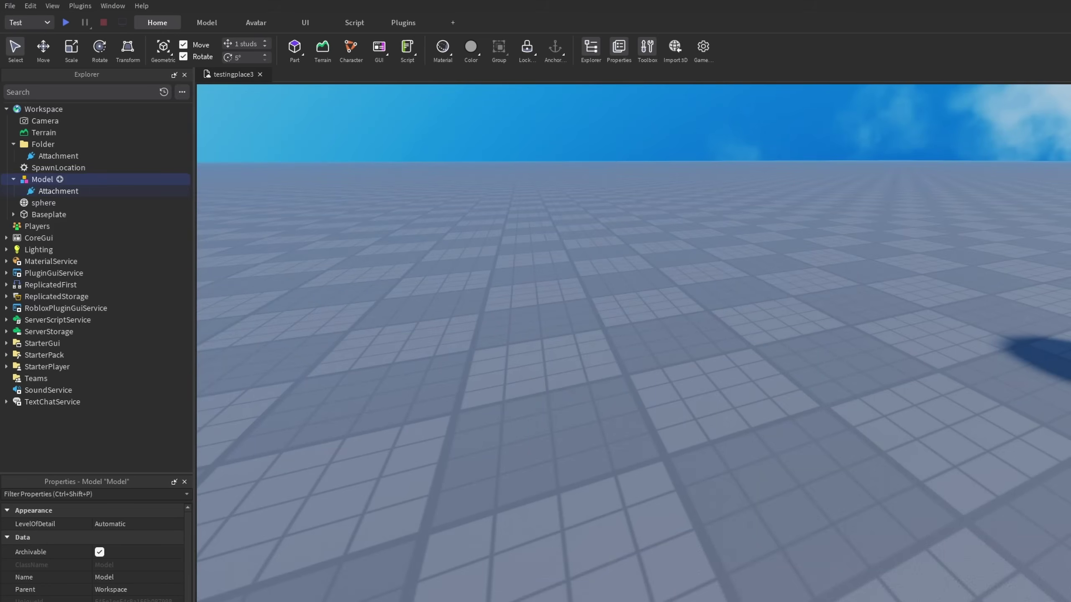
- Insert an AudioDeviceInput into the Model and move the Model's Attachment inside it
key("ctrl+i")
type("audio")
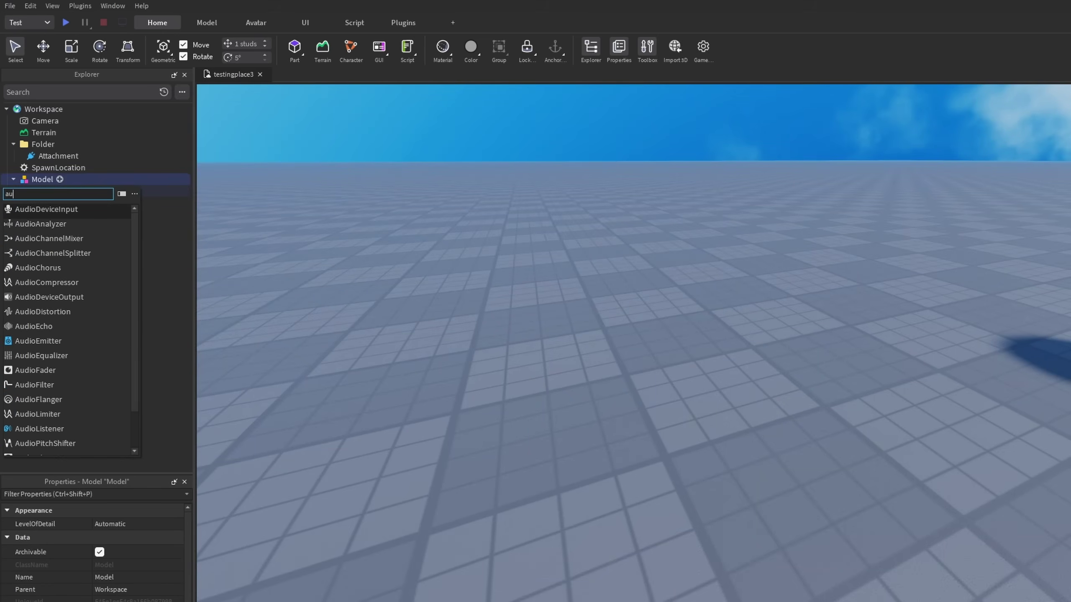
key("Return")
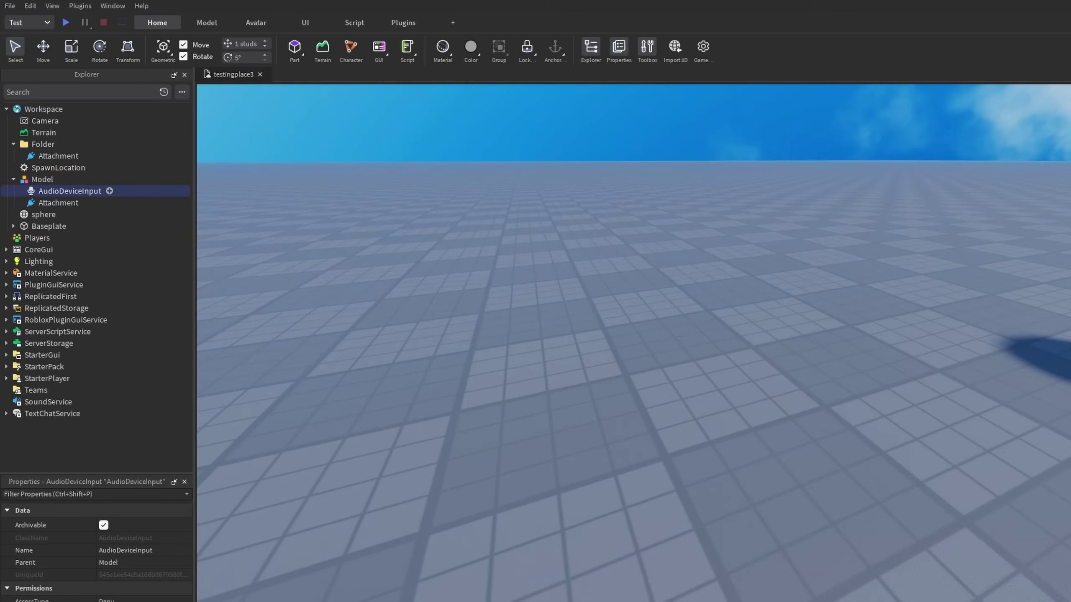
left_click_drag(58, 203, 729, 234)
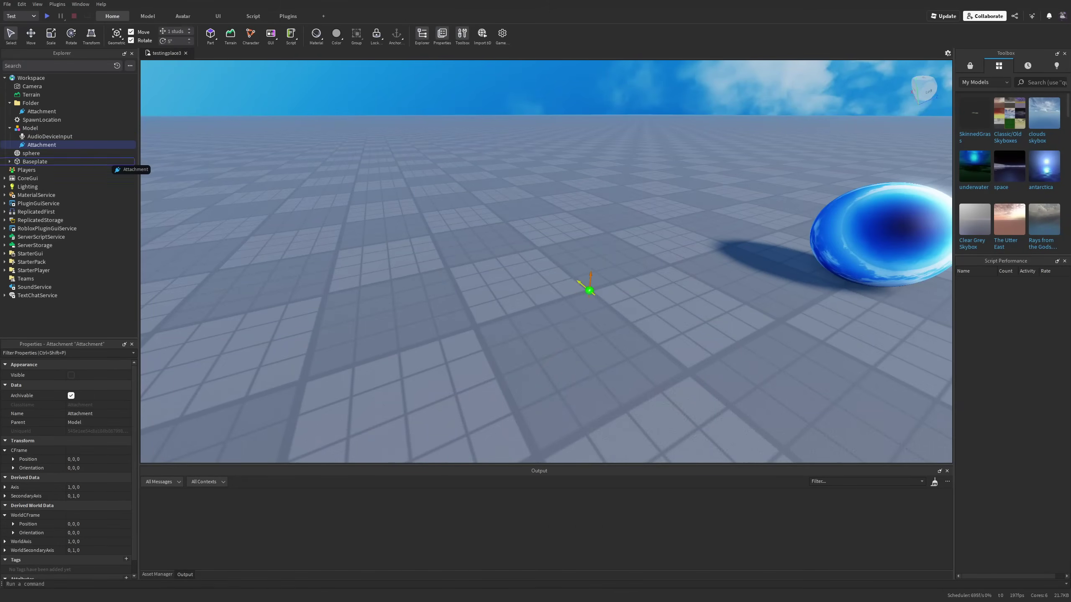
left_click_drag(112, 167, 42, 148)
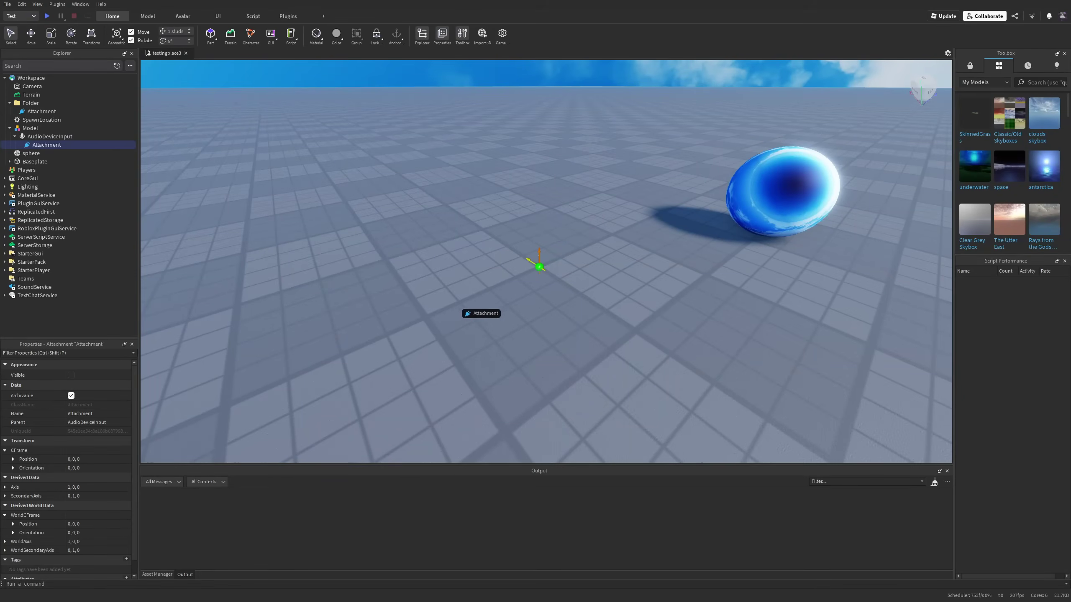
left_click_drag(536, 221, 255, 44)
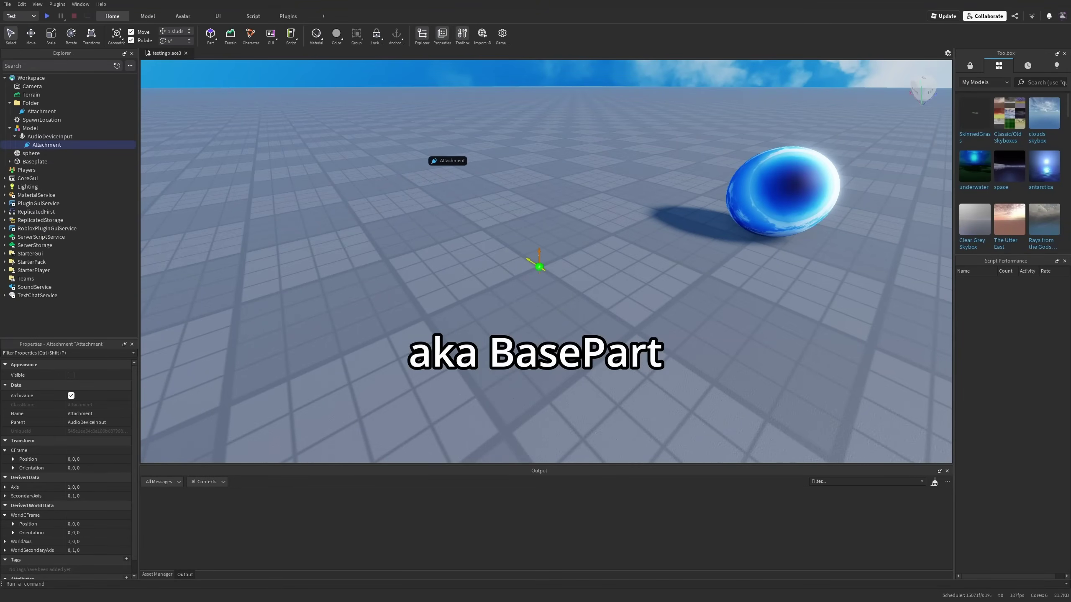
left_click_drag(435, 164, 704, 330)
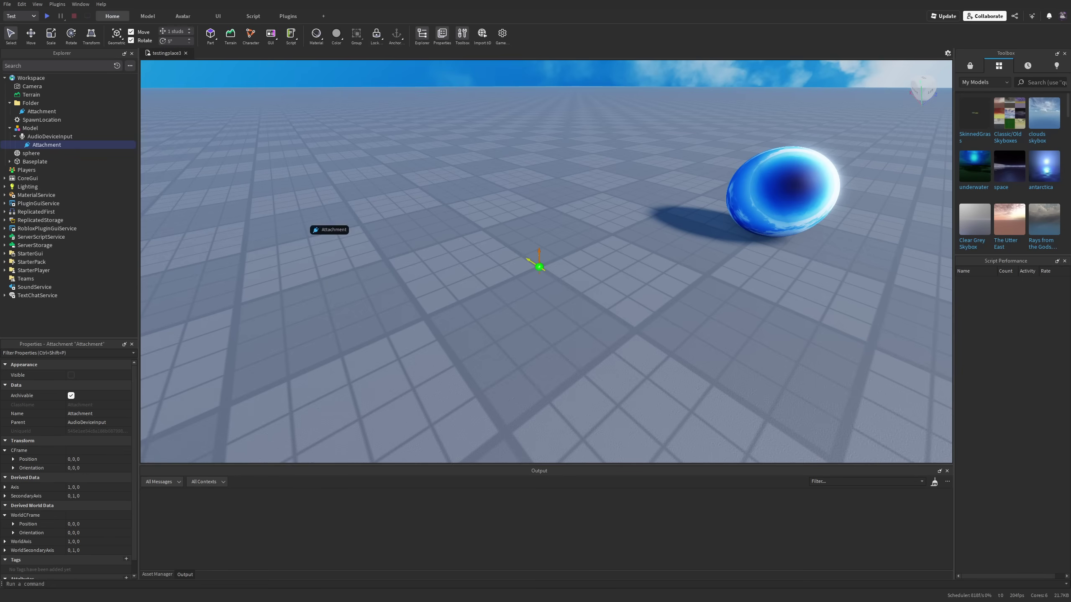
left_click_drag(315, 229, 101, 169)
scroll(540, 269, "up", 10)
right_click_drag(683, 358, 695, 348)
scroll(510, 304, "down", 4)
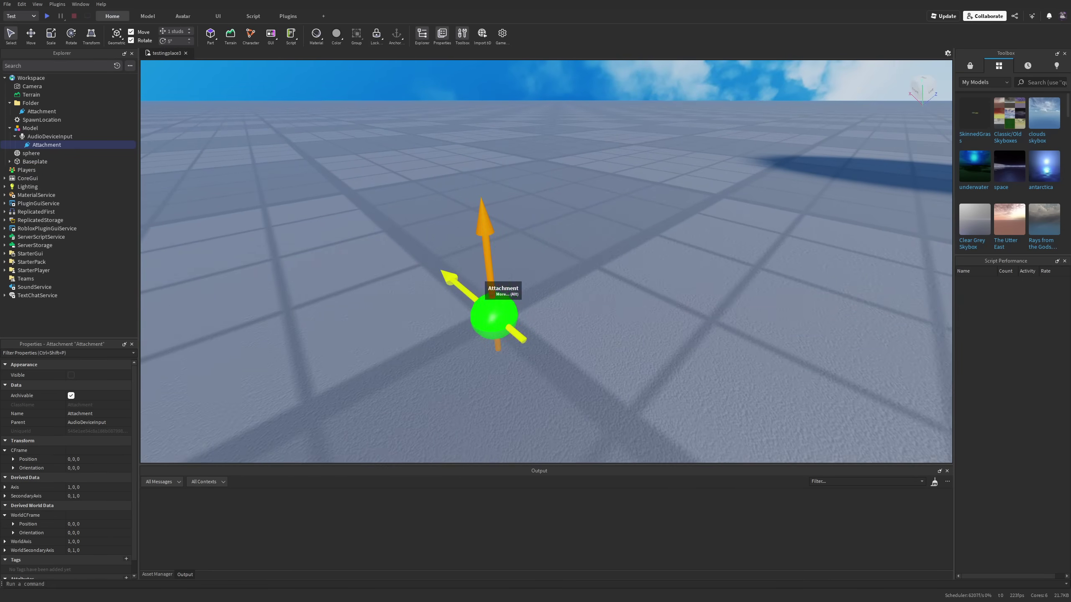
right_click_drag(510, 306, 497, 306)
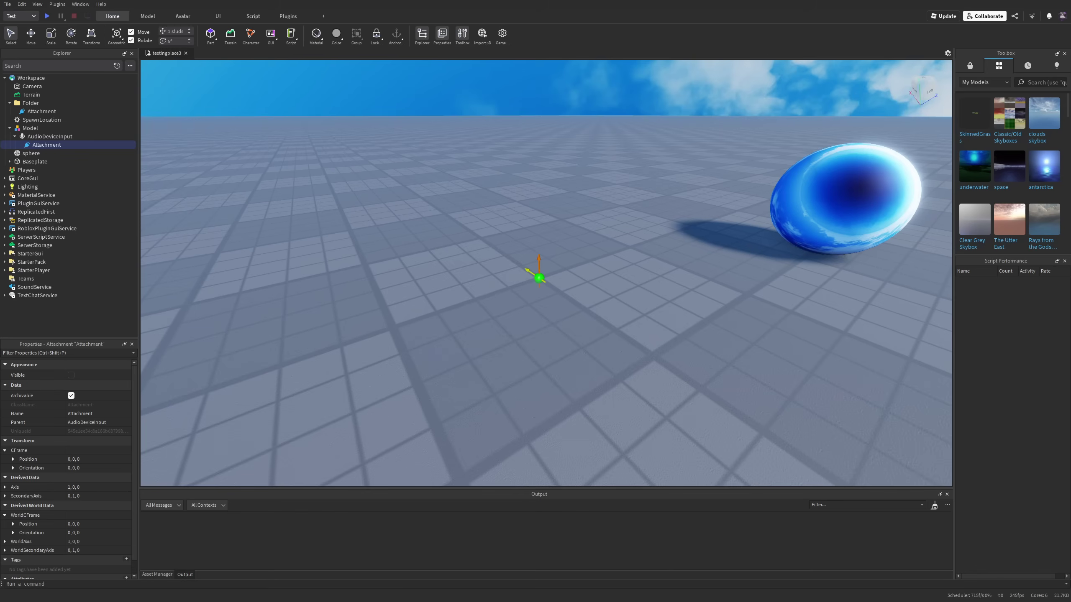
right_click_drag(548, 287, 514, 287)
key("d")
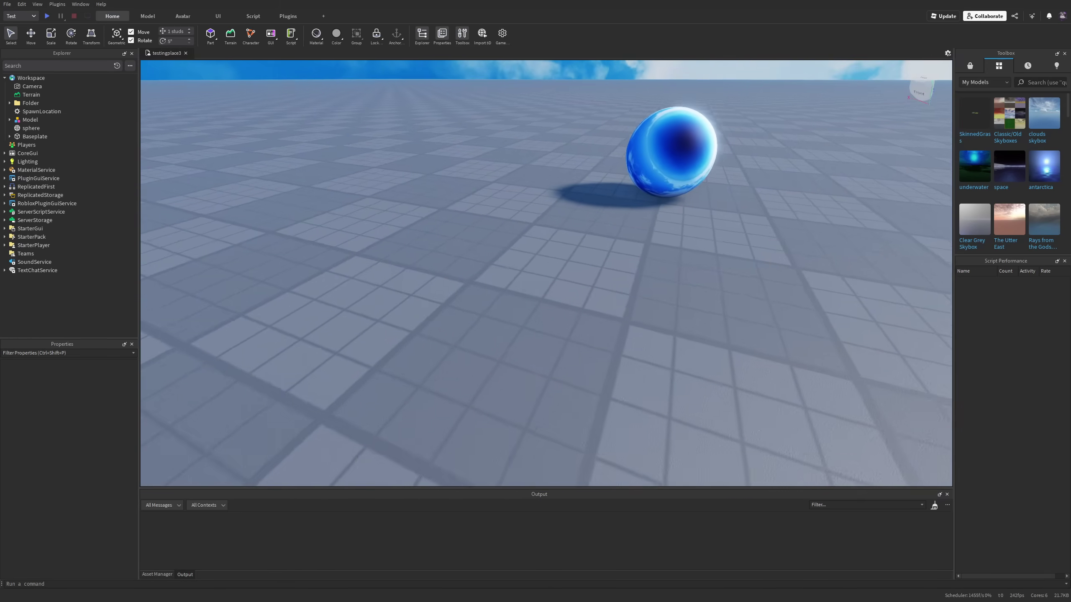
key("s")
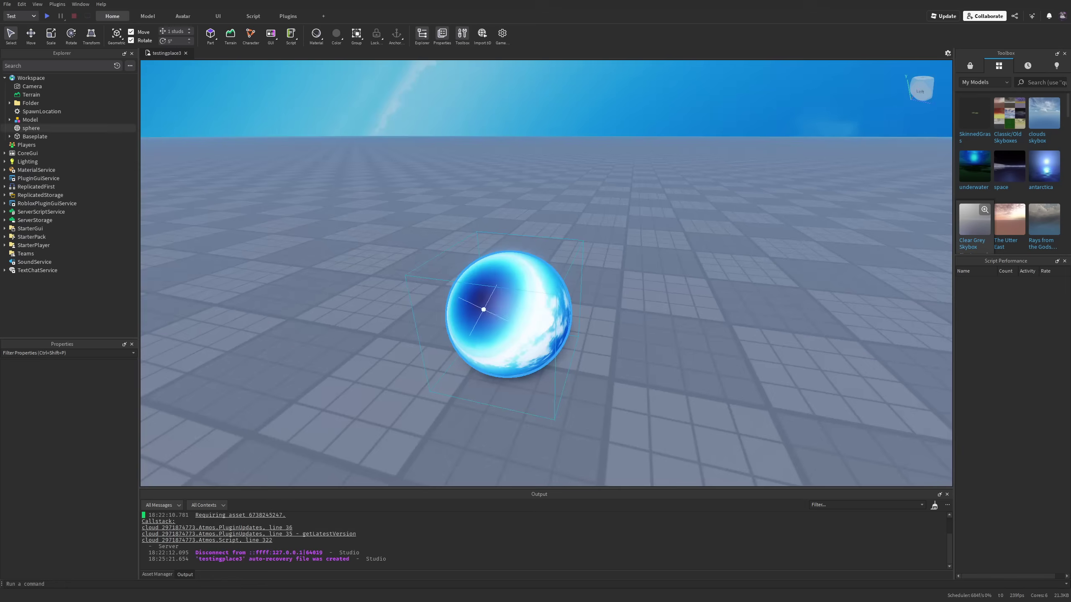
- Insert an Attachment into the Workspace's Camera
right_click_drag(483, 309, 523, 304)
key("s")
key("w")
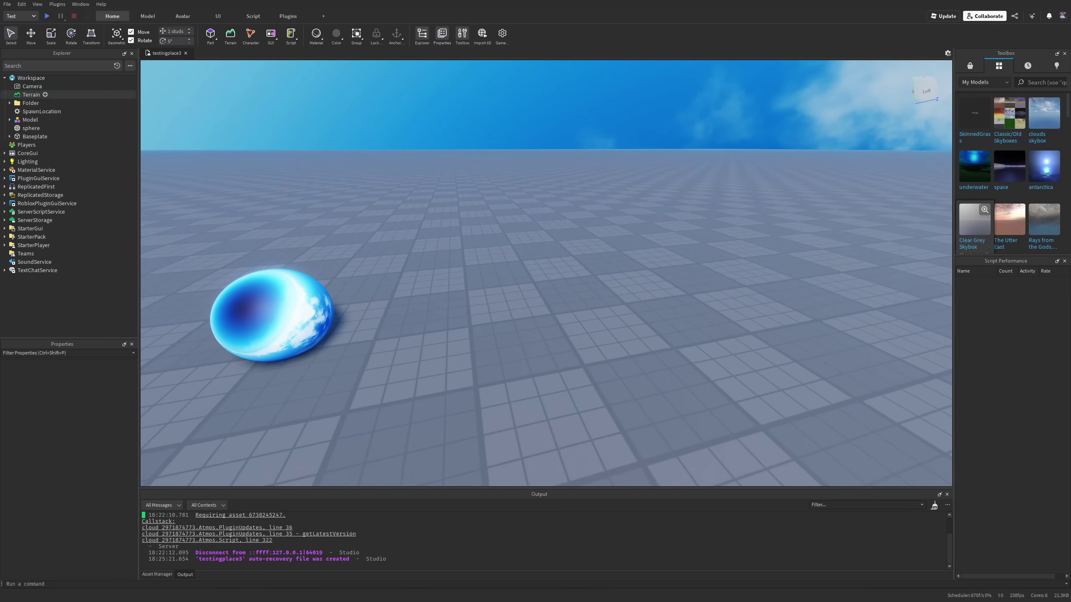
left_click(47, 86)
type("atta")
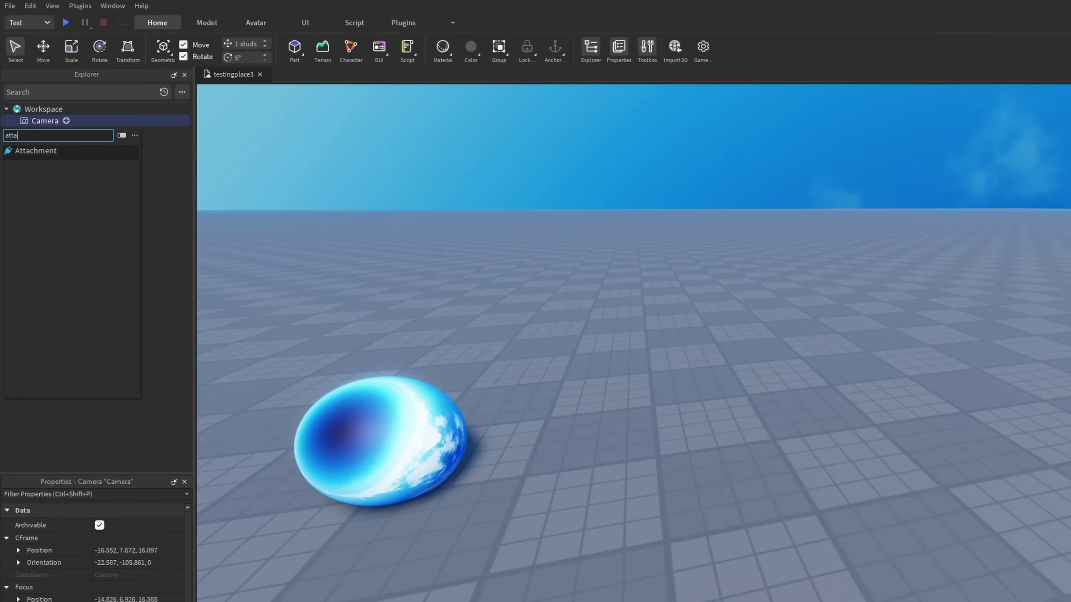
key("Return")
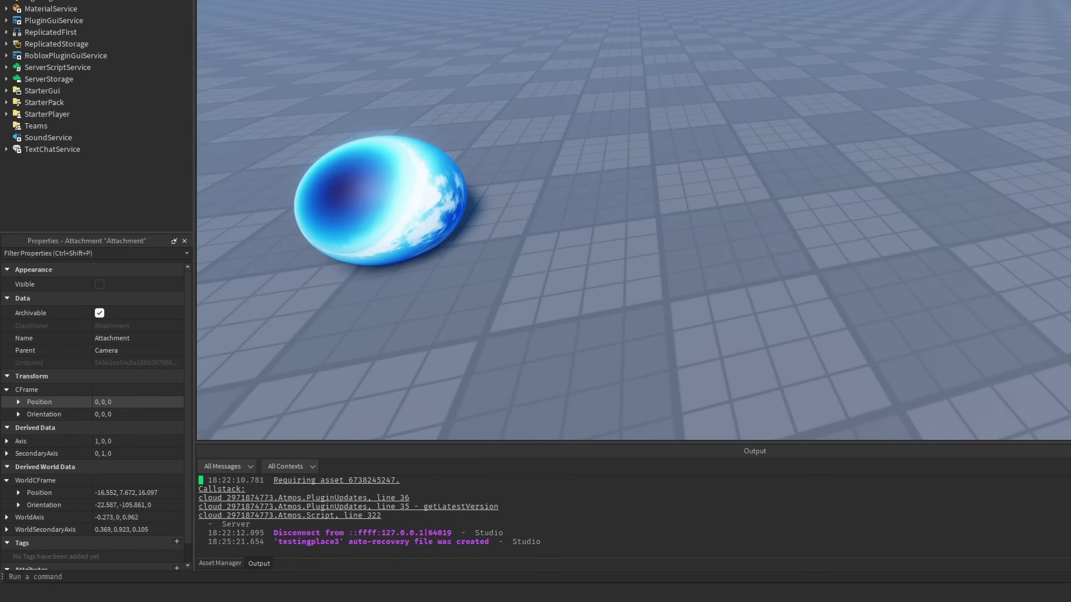
- Set the Camera Attachment's CFrame position Z to -8 and make the Attachment visible
left_click(126, 402)
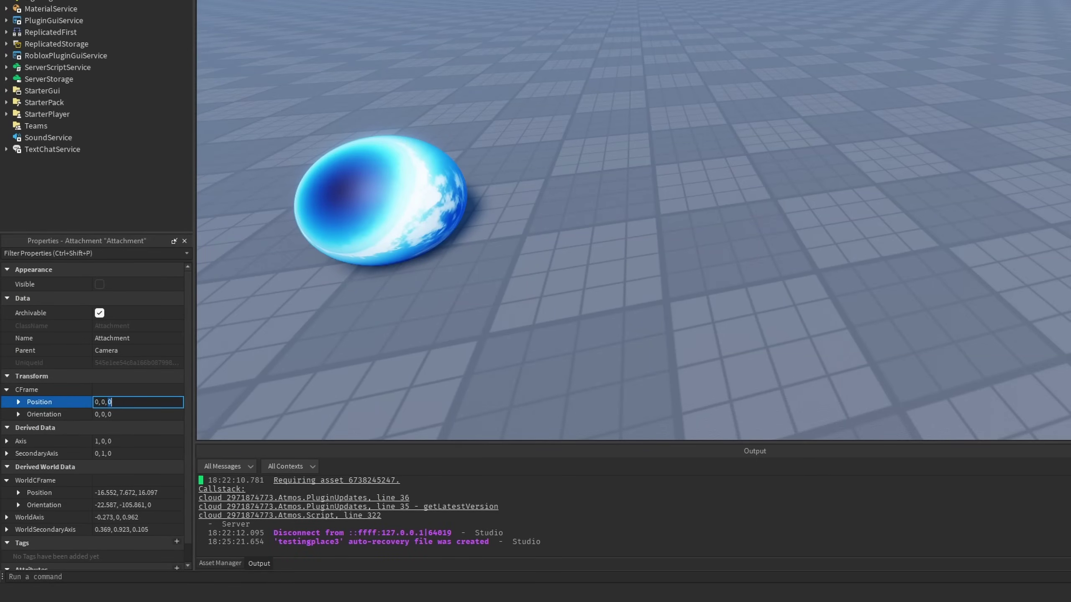
left_click(18, 402)
left_click(111, 439)
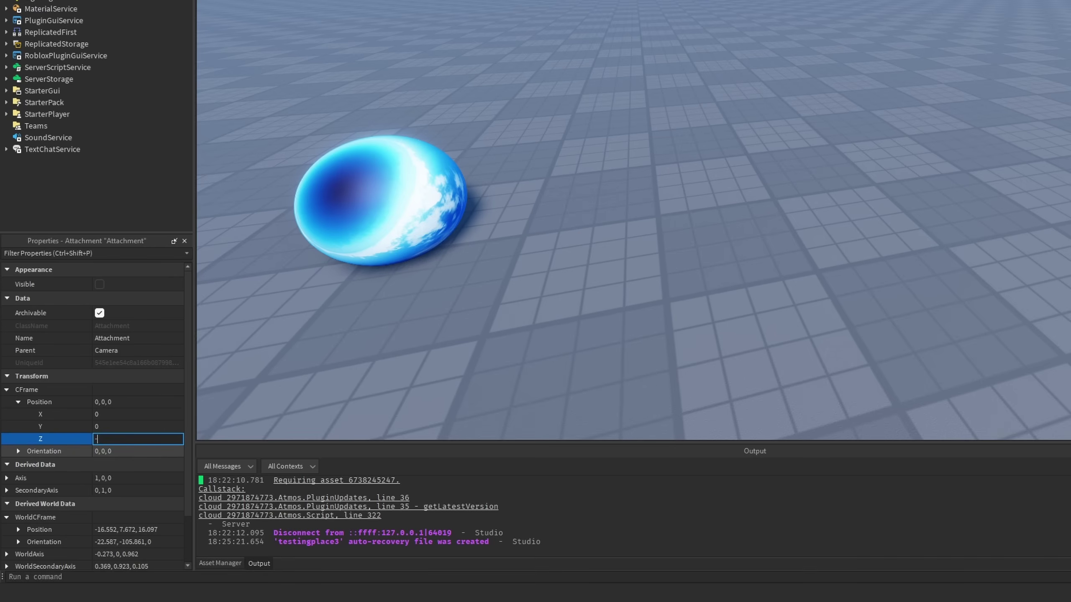
type("-4")
key("Return")
left_click(111, 439)
type("-8")
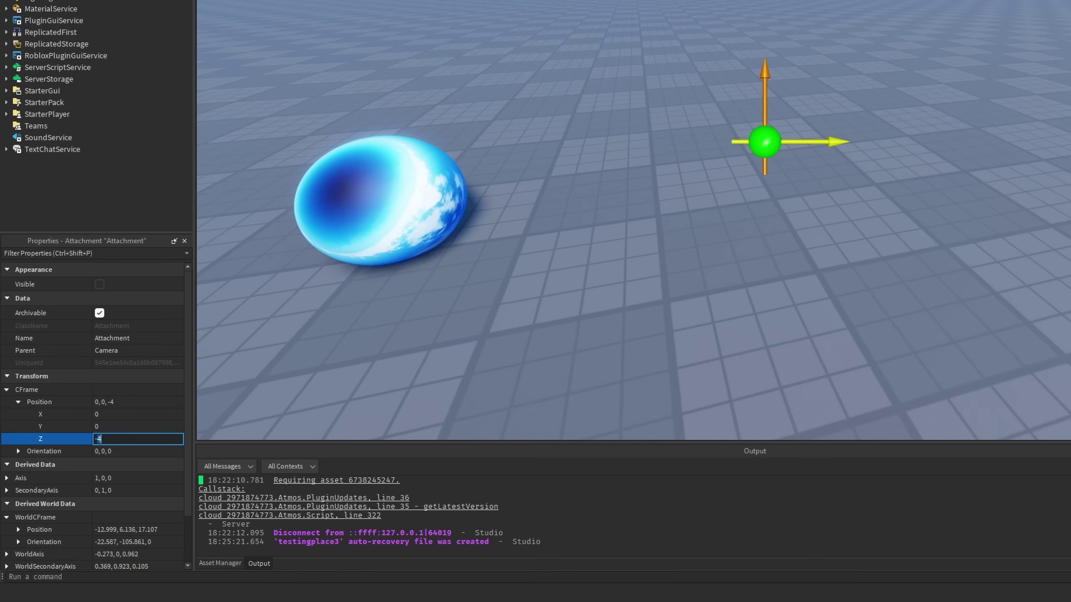
key("Return")
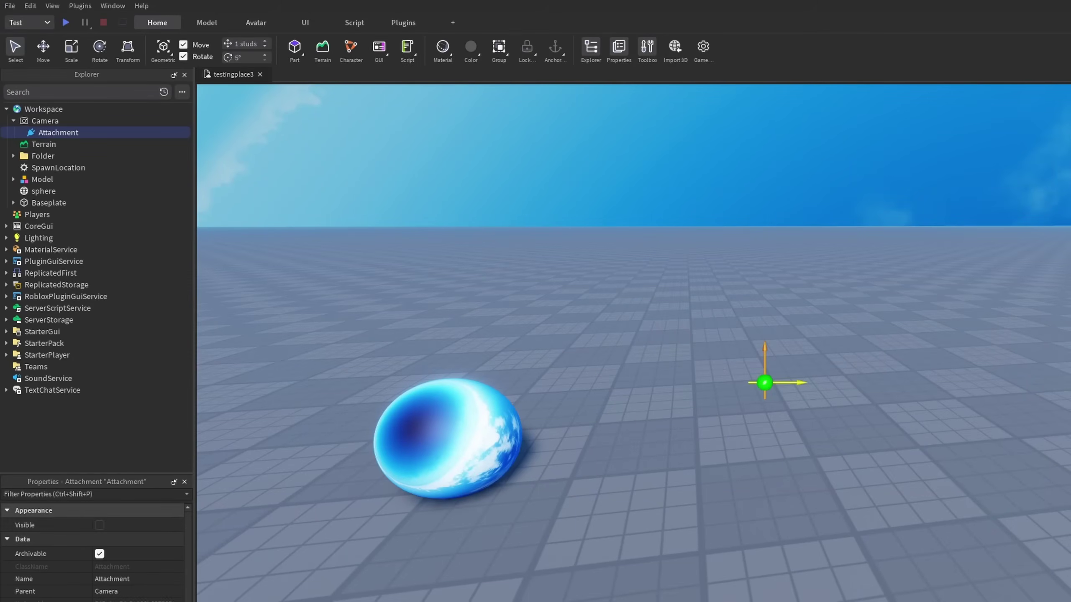
left_click(99, 525)
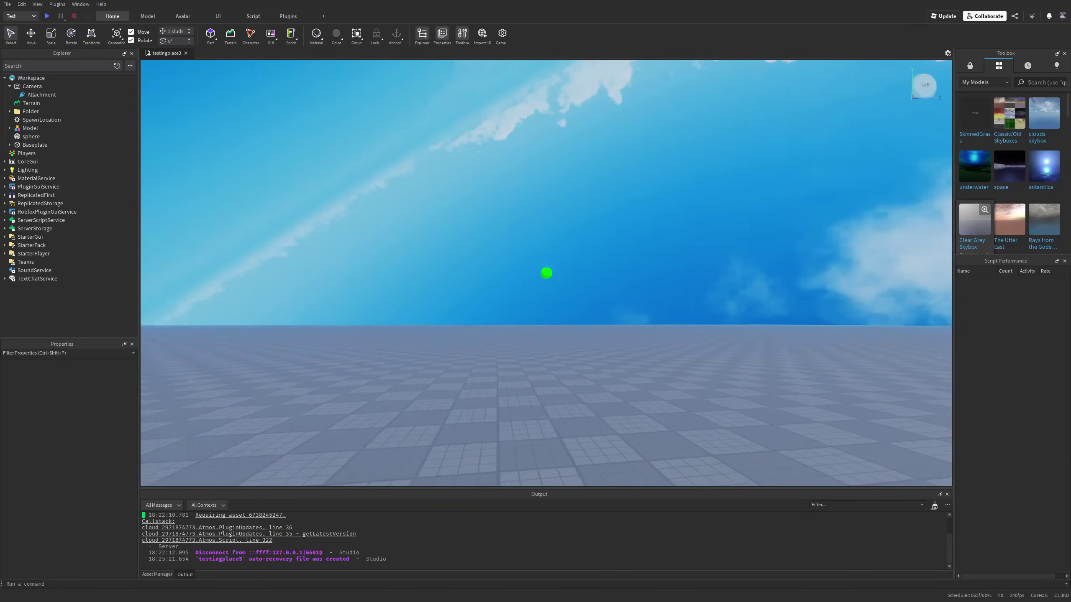
- Look around the scene and examine how the Attachment's CFrame and WorldCFrame relate to the Camera's position
right_click_drag(546, 273, 347, 316)
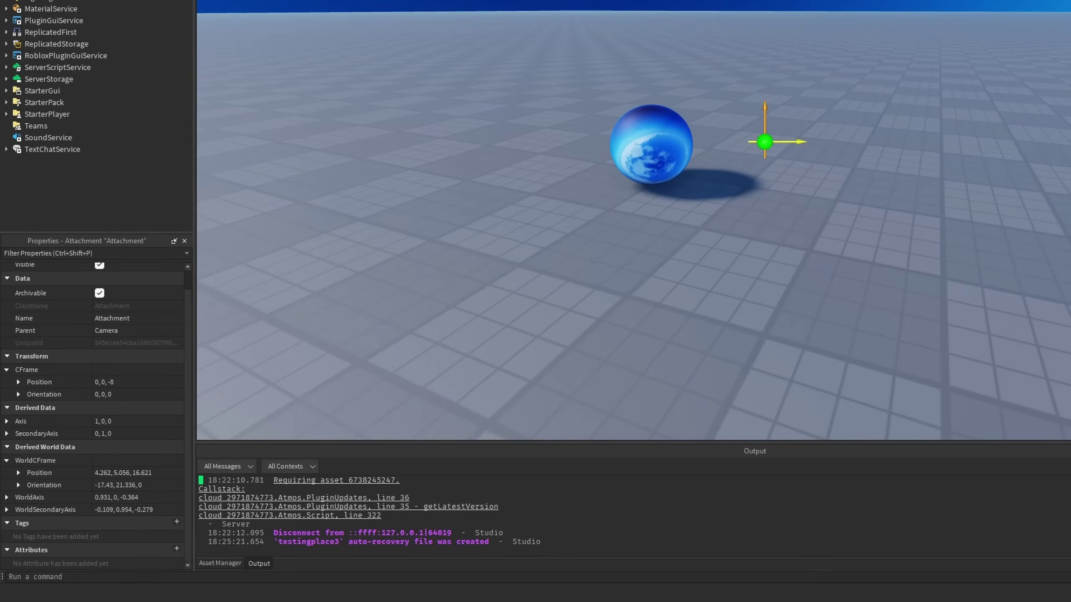
scroll(63, 356, "up", 1)
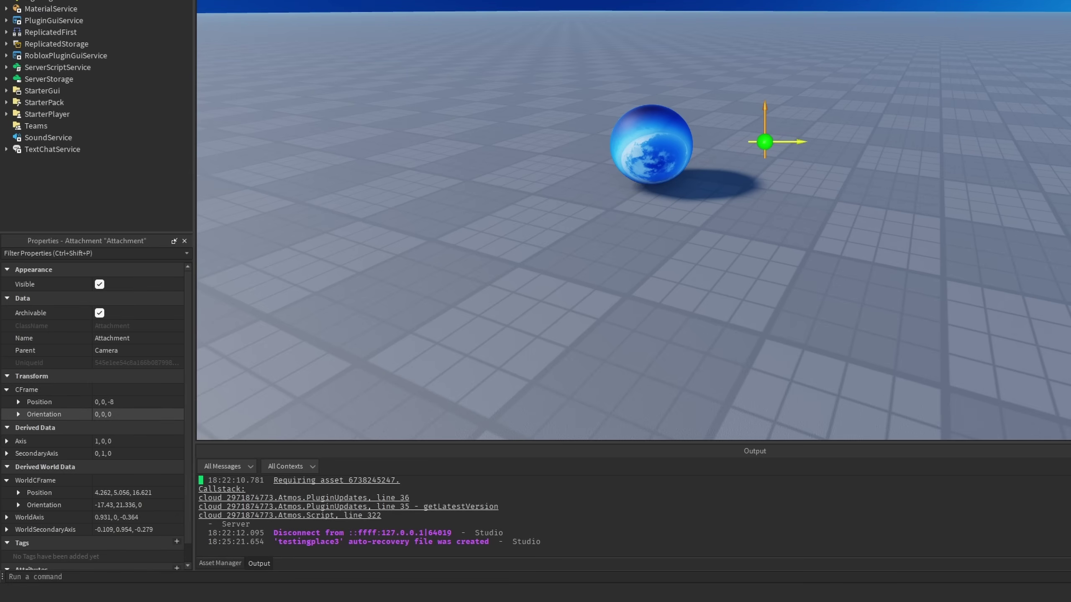
scroll(63, 523, "down", 1)
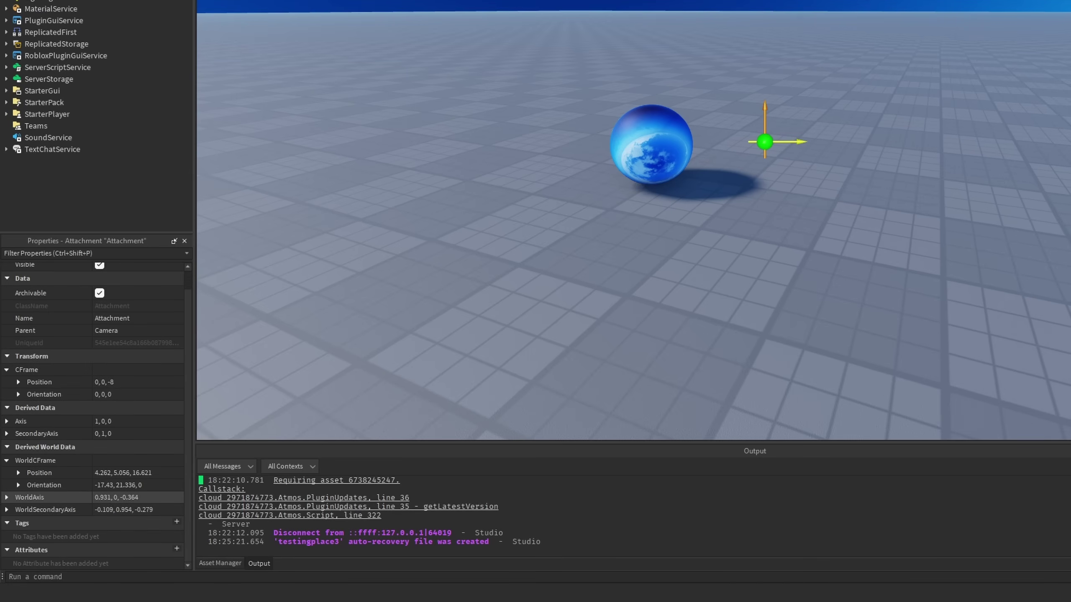
left_click(118, 486)
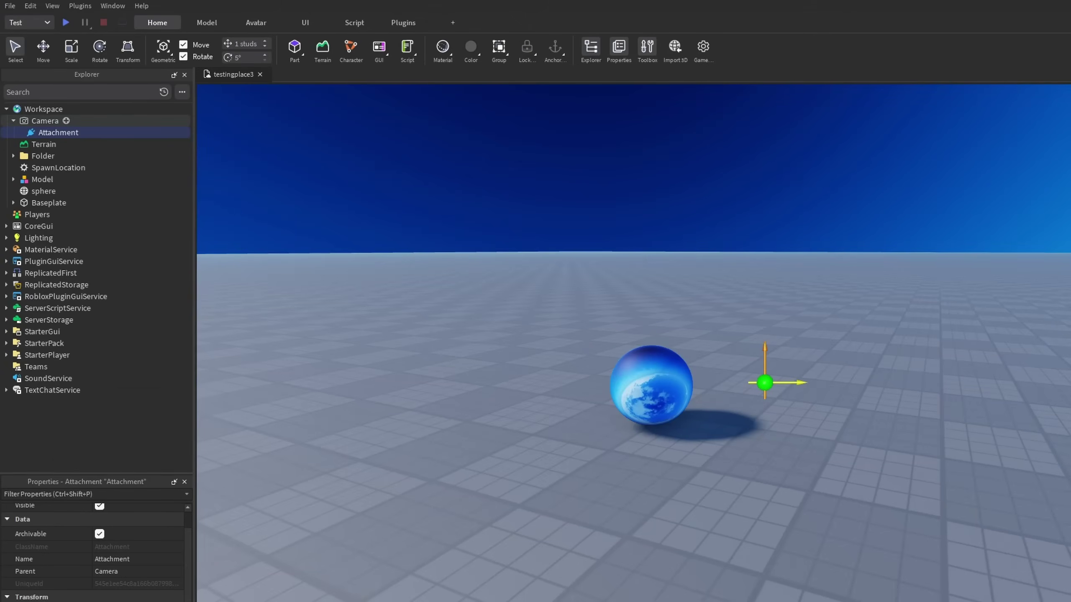
left_click(43, 120)
left_click(118, 370)
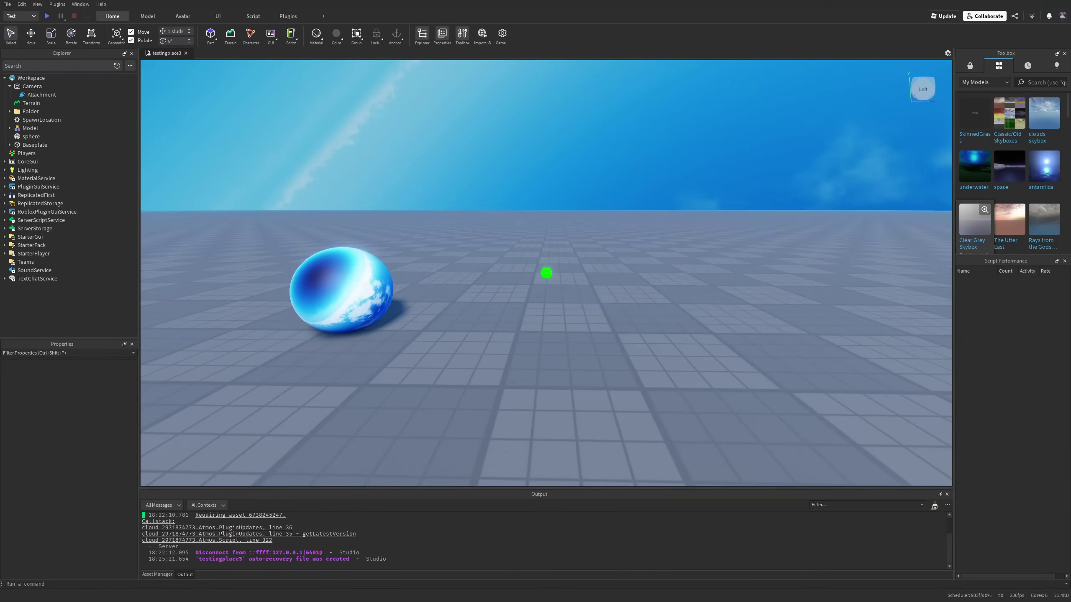
left_click(546, 273)
right_click_drag(546, 273, 531, 275)
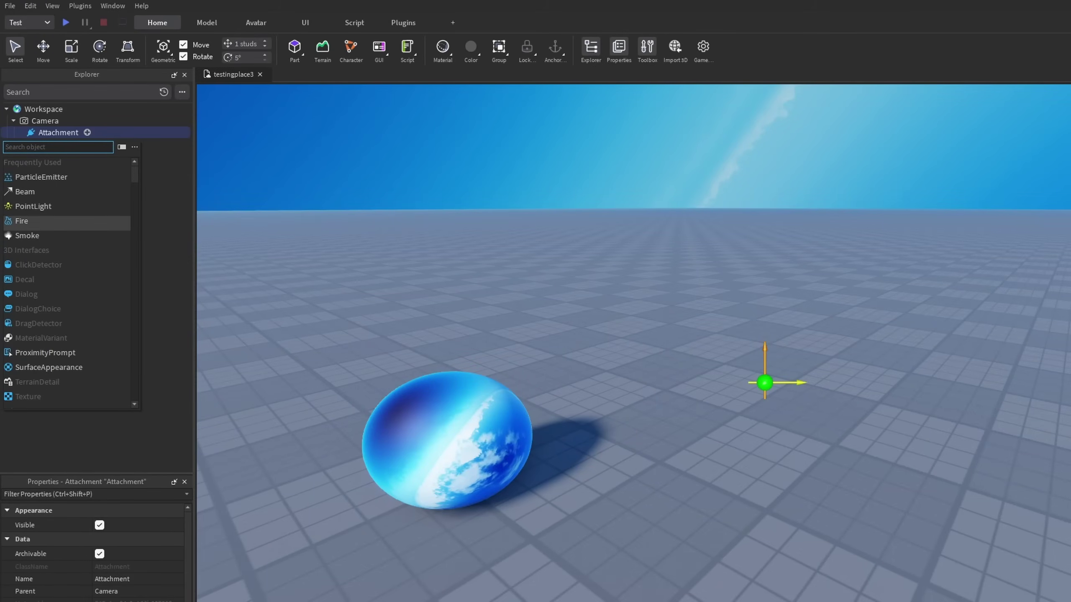
- Insert a PointLight, a ParticleEmitter and a Beam into the Camera's Attachment
left_click(34, 206)
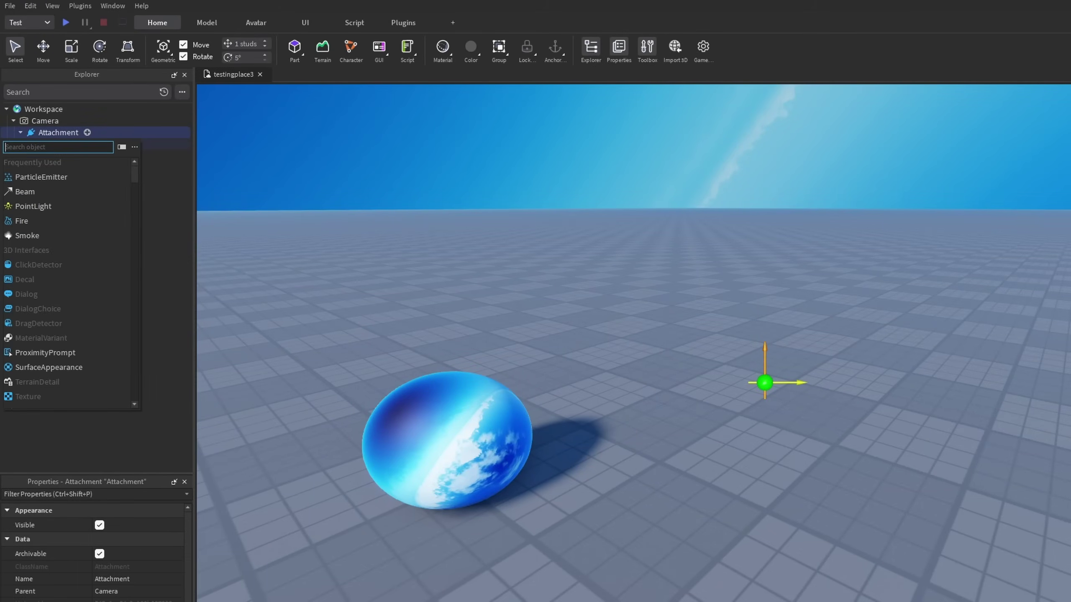
left_click(33, 207)
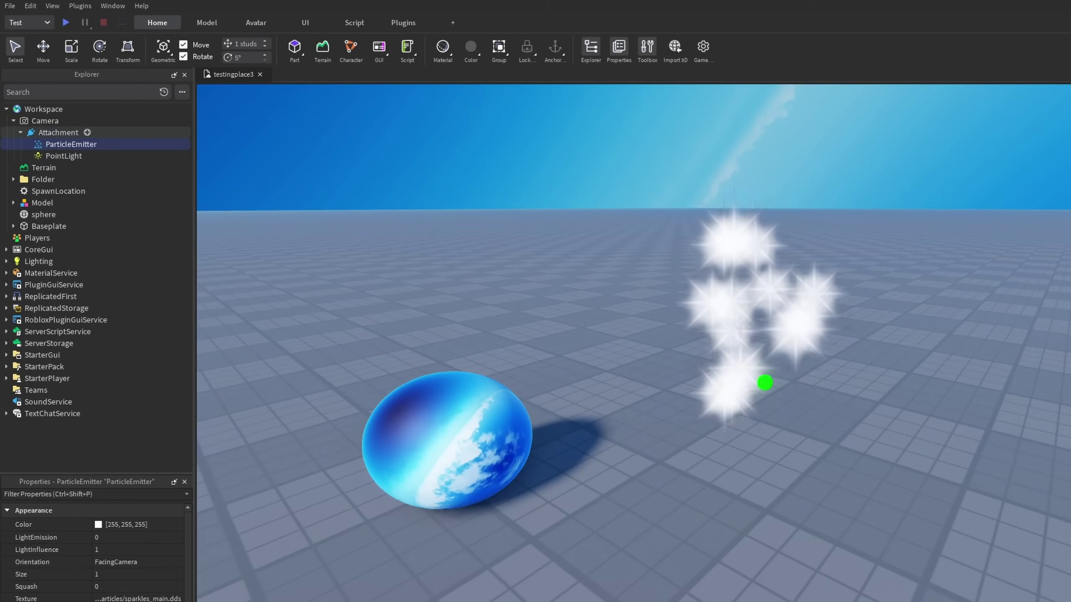
left_click(87, 132)
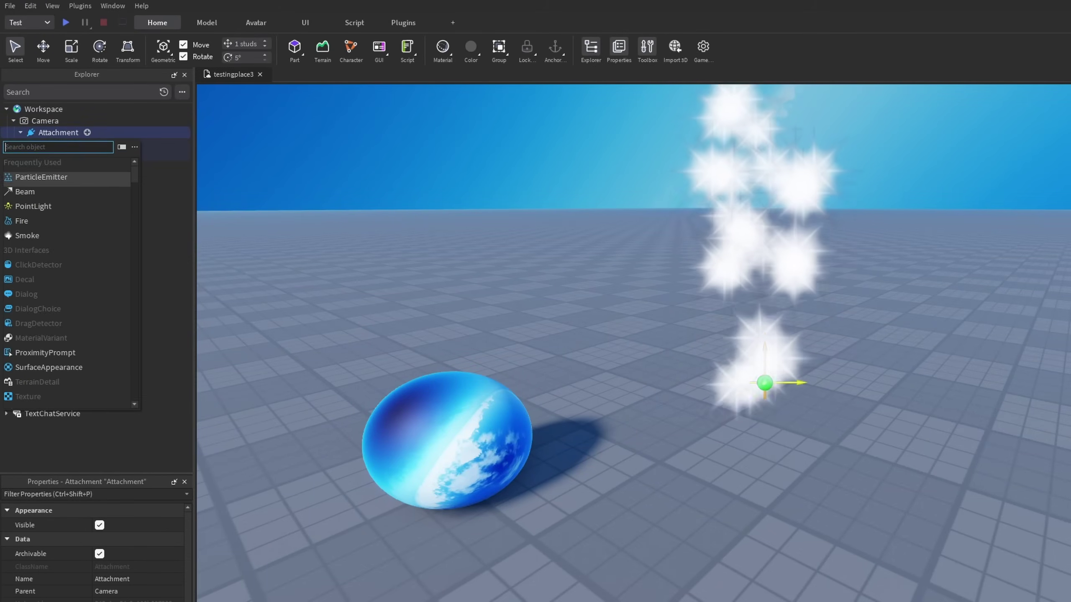
left_click(24, 192)
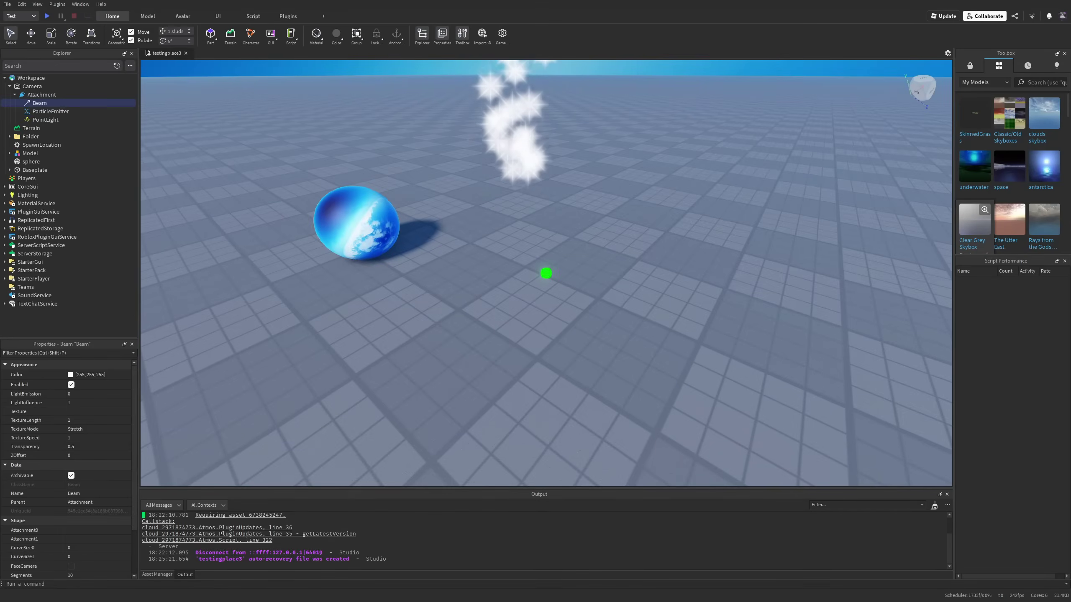
mouse_move(545, 274)
right_mouse_down()
mouse_move(426, 287)
mouse_move(491, 270)
mouse_move(493, 253)
mouse_move(563, 273)
right_mouse_up()
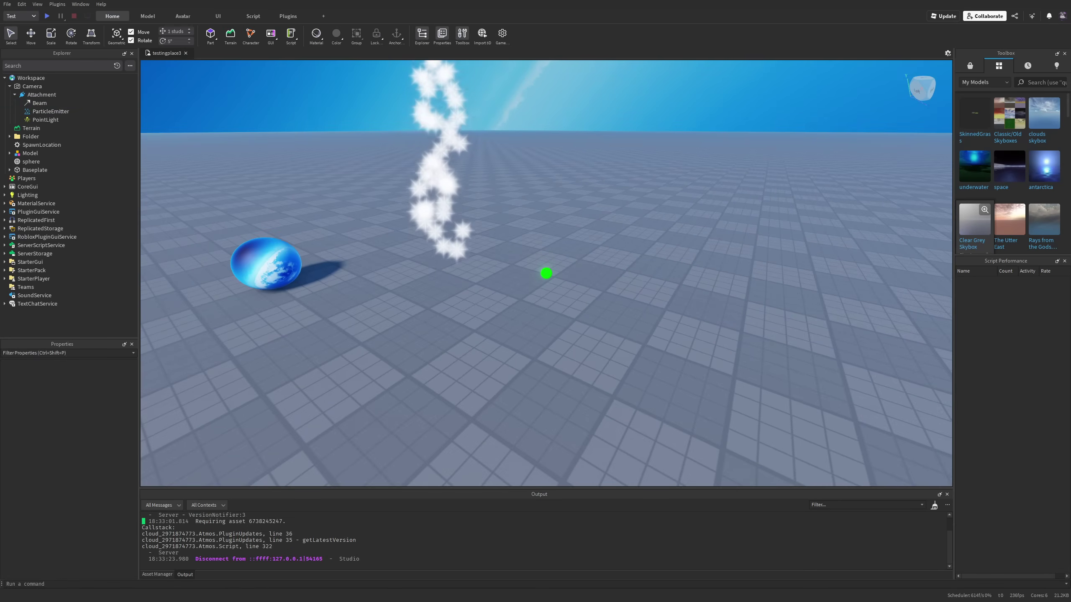
mouse_move(545, 274)
right_mouse_down()
mouse_move(531, 273)
mouse_move(543, 283)
right_mouse_up()
- Insert a second Attachment inside the Camera's Attachment and offset its position from the parent
left_click(63, 94)
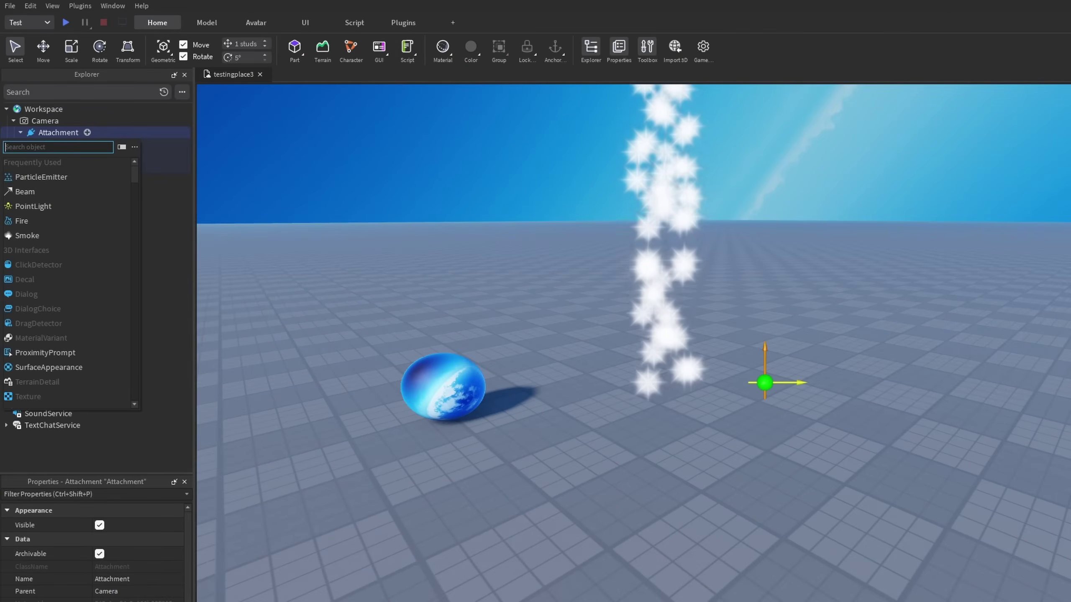
type("at")
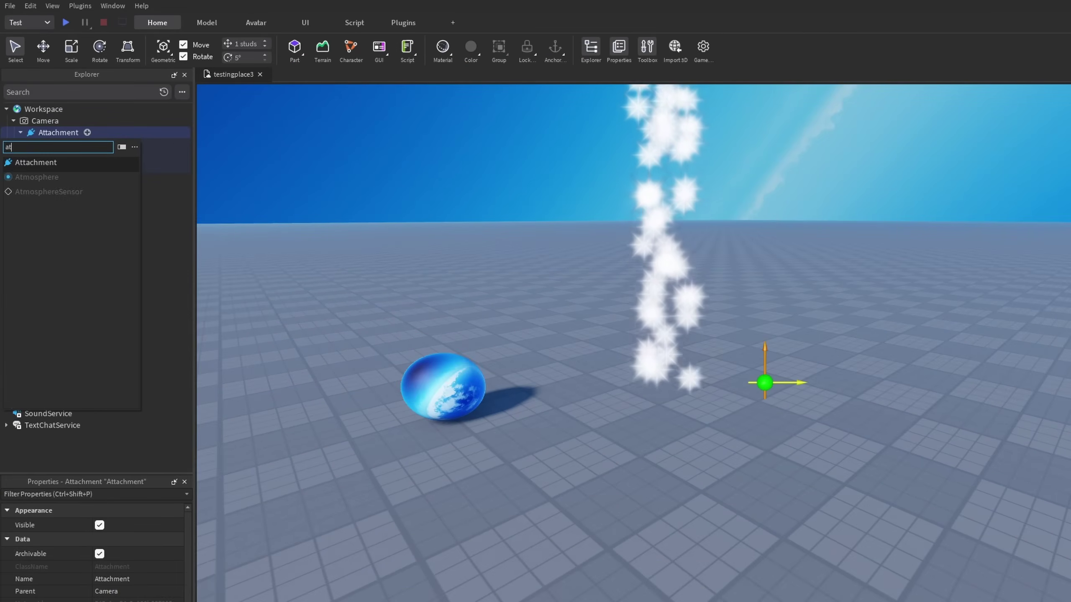
key("Return")
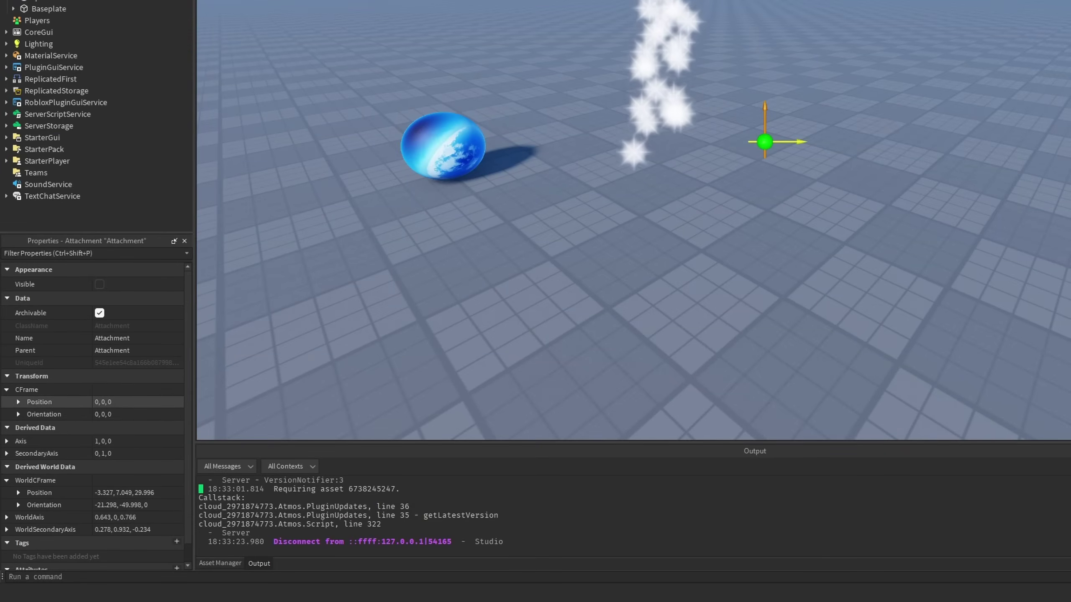
left_click(123, 403)
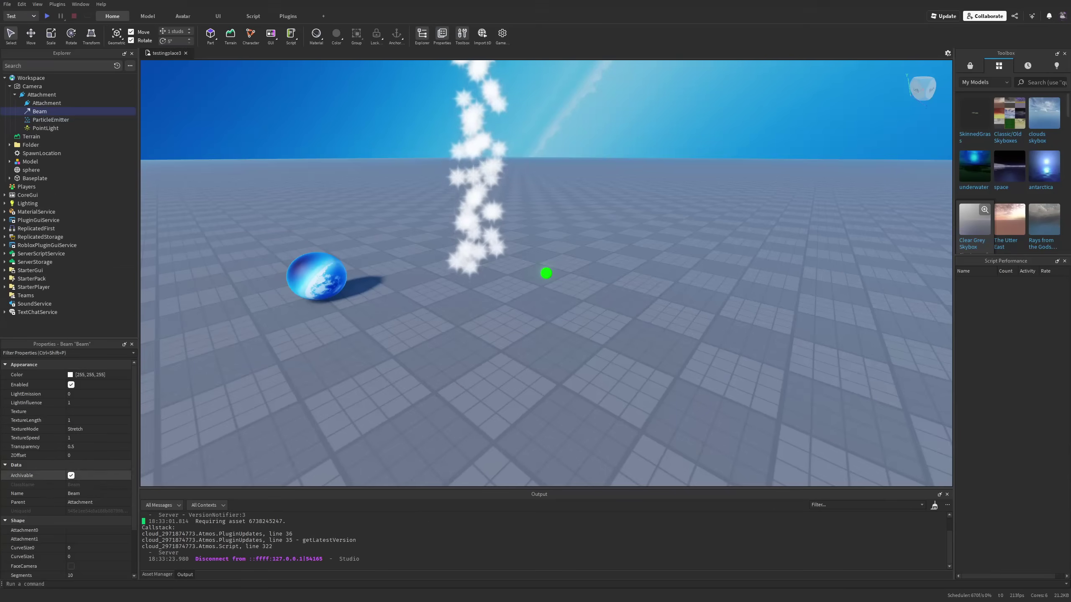
- Set the Beam's Attachment0 and Attachment1 to the Camera's Attachment and its nested Attachment
scroll(34, 476, "down", 3)
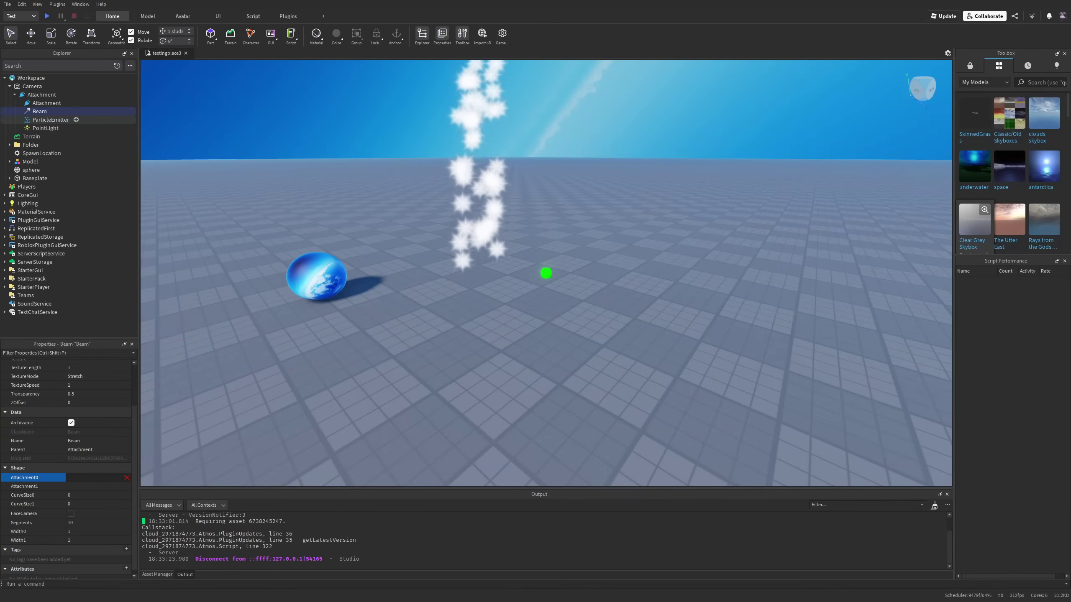
right_click_drag(546, 273, 639, 223)
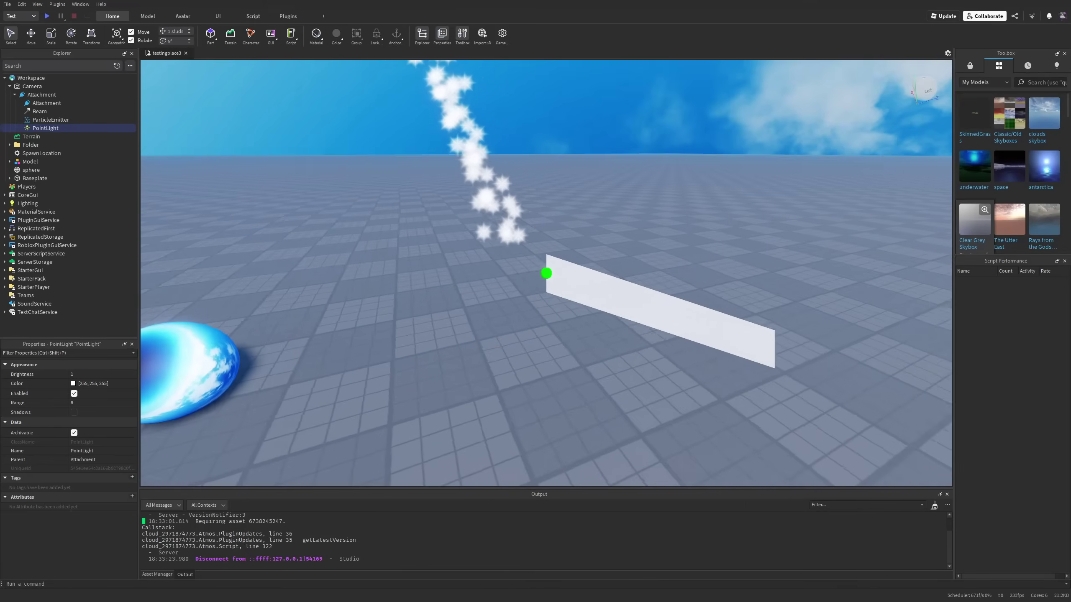
right_click_drag(531, 314, 527, 306)
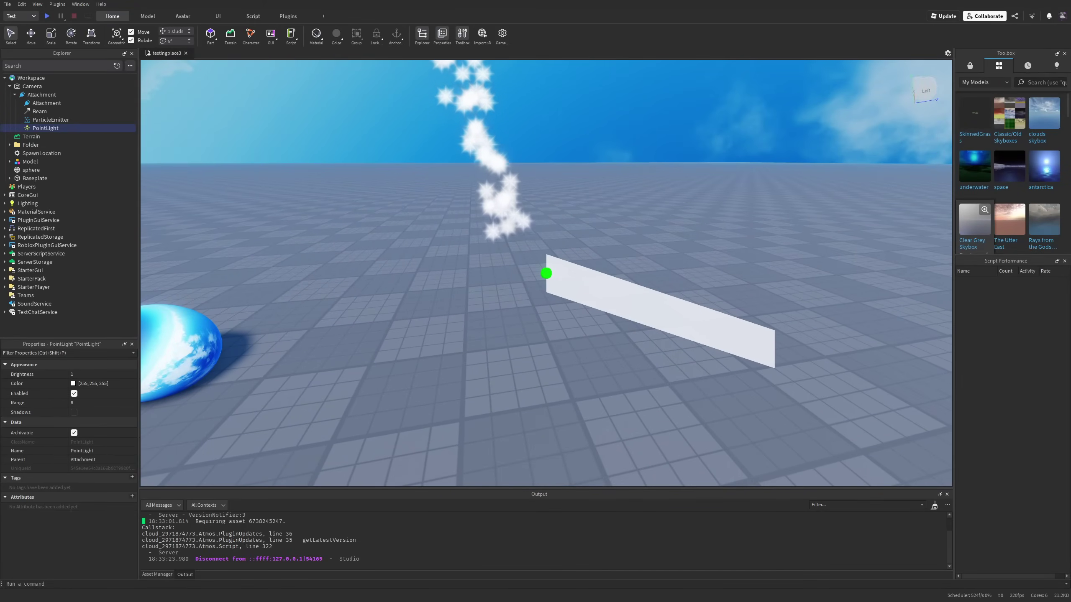
- Insert a Part into the Workspace and add an Attachment to that Part
left_click_drag(41, 95, 174, 116)
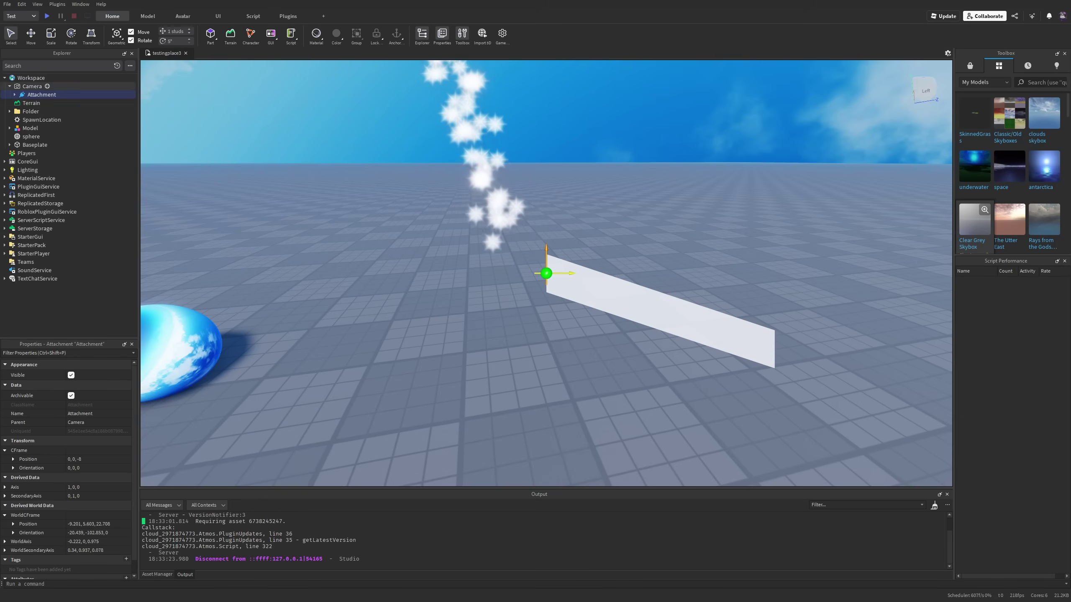
left_click(50, 77)
type("part")
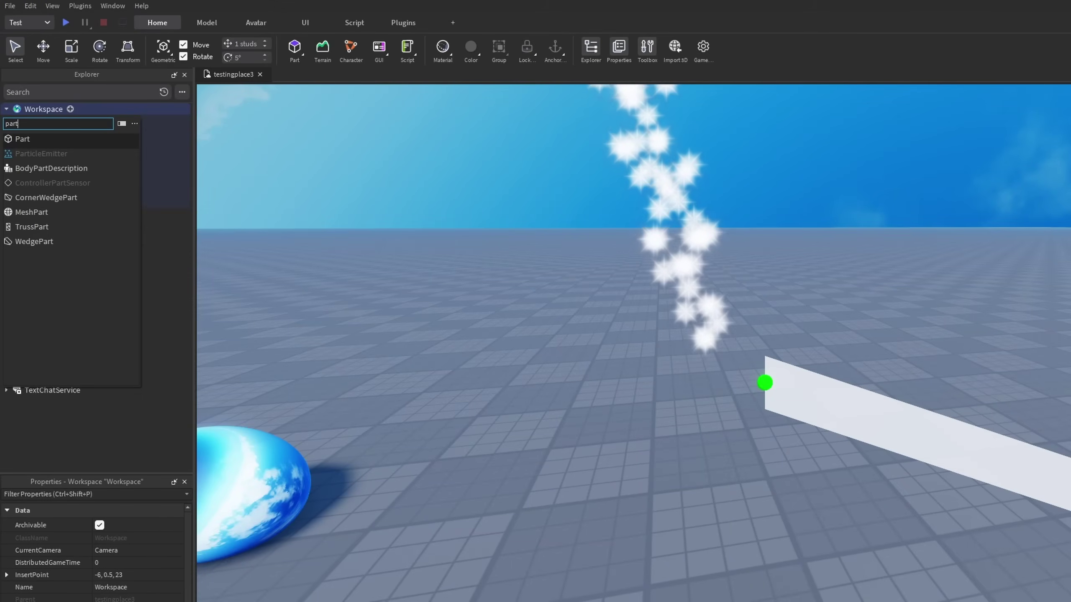
key("Return")
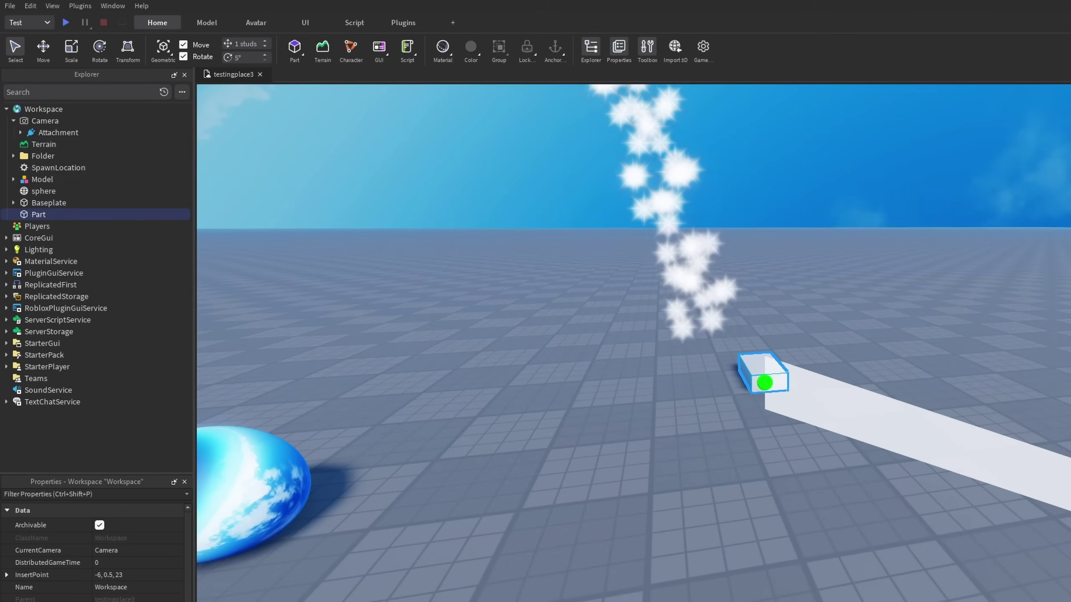
left_click(53, 214)
type("atta")
left_click(49, 241)
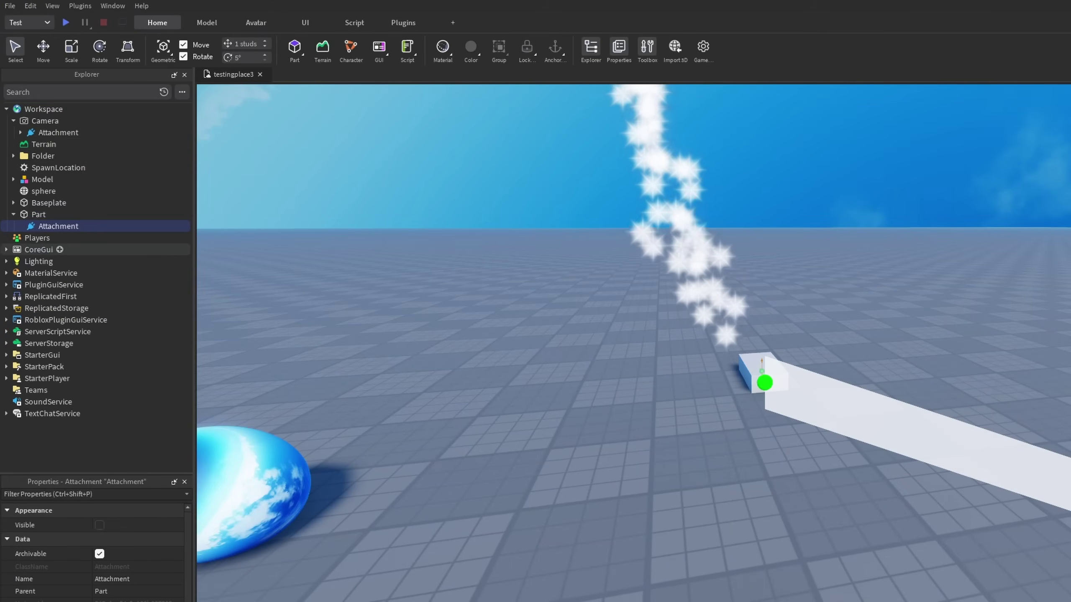
- Insert a BallSocketConstraint into the Part and assign Attachments to its Attachment0 and Attachment1
left_click(53, 215)
type("c")
key("BackSpace")
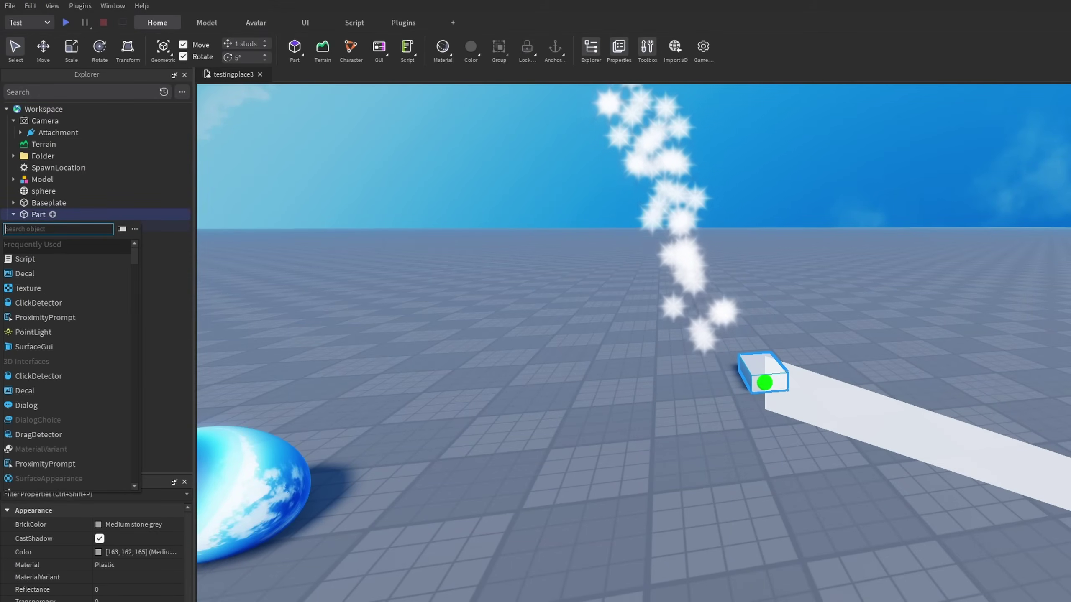
type("balls")
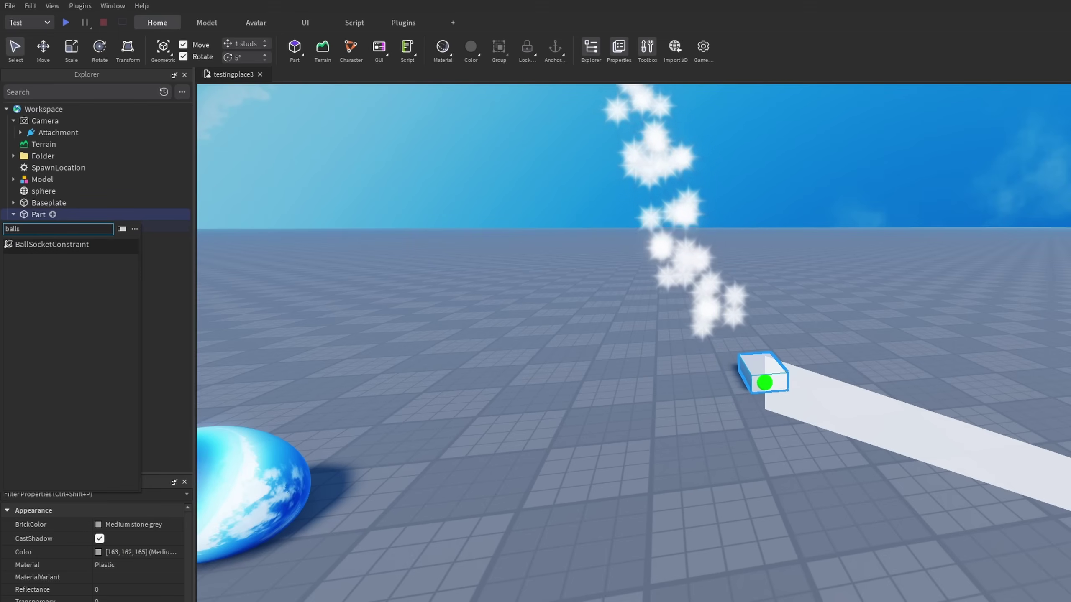
left_click(51, 245)
left_click(126, 459)
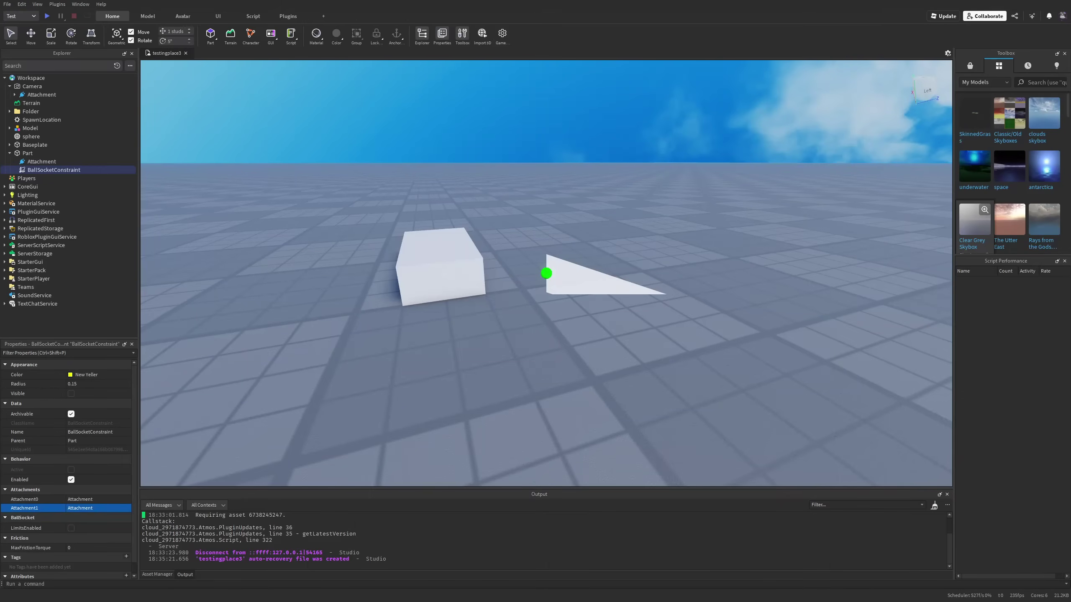
- Move around the Part and examine the BallSocketConstraint together with the Camera's Attachment
right_click_drag(547, 273, 484, 295)
key("d")
key("s")
left_click_drag(455, 275, 431, 281)
left_click(54, 169)
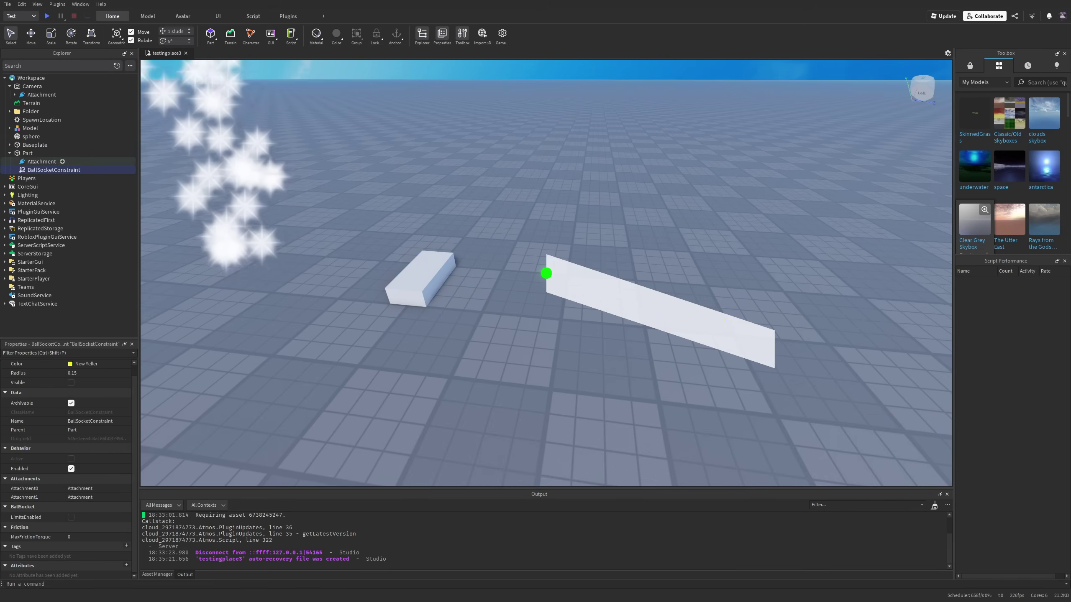
left_click_drag(43, 94, 77, 179)
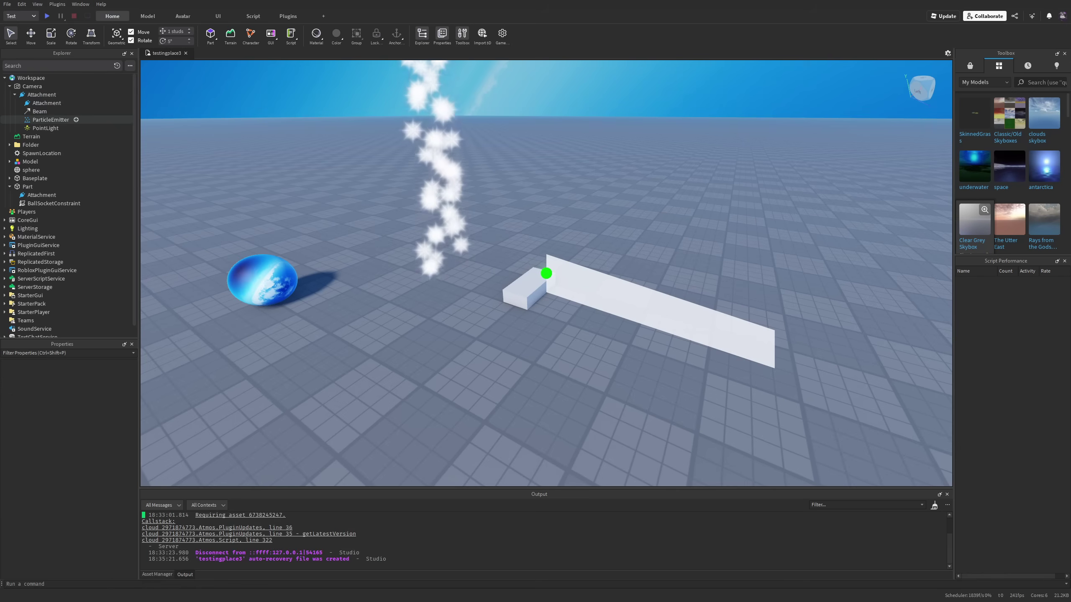
- Replace the PointLight in the Camera's Attachment with a SpotLight and widen its Angle to about 108
left_click(46, 128)
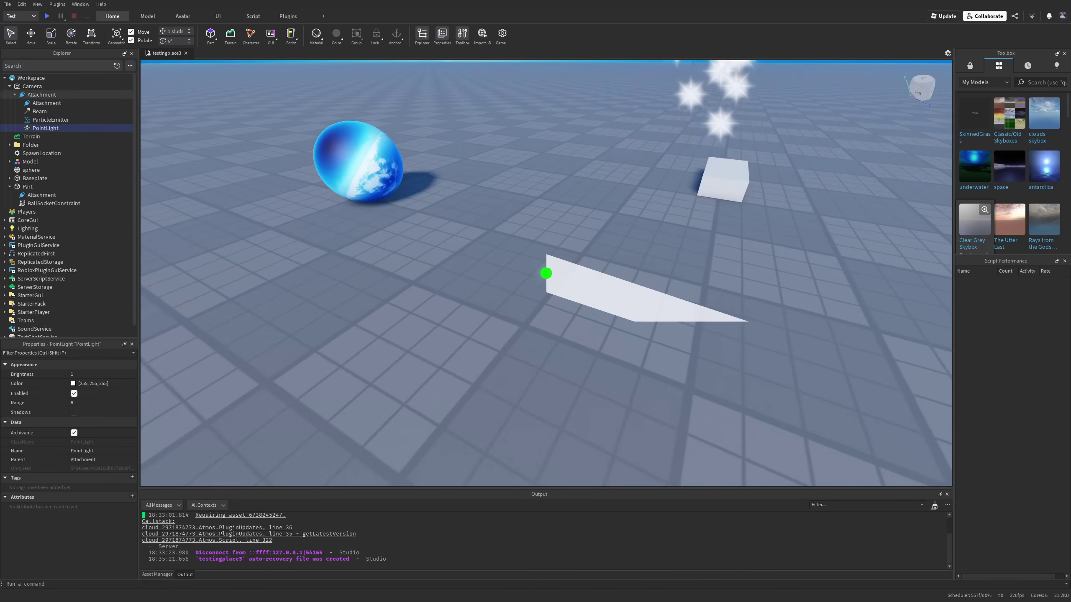
left_click(62, 95)
type("light")
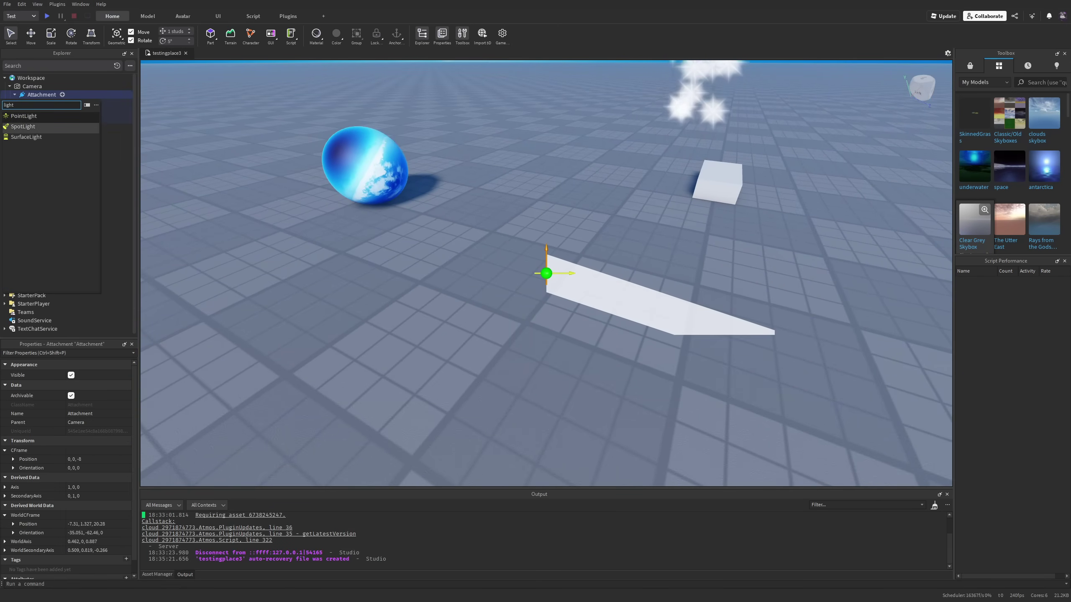
left_click(23, 127)
left_click_drag(107, 375, 120, 375)
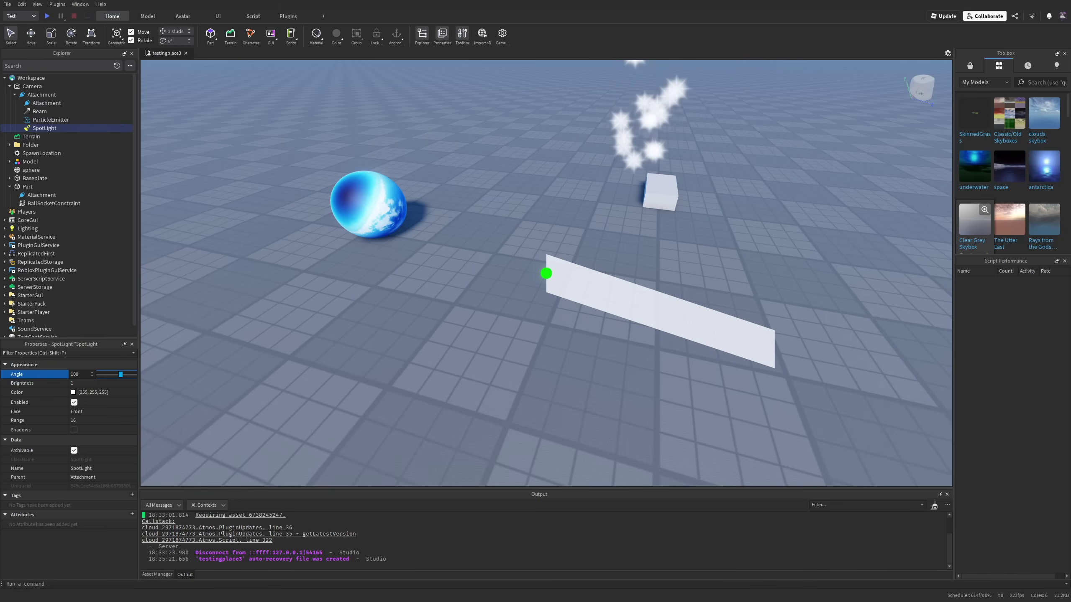
- Deselect the SpotLight and look around the scene to examine the light and effects on the Camera's Attachment
left_click(379, 320)
right_click_drag(379, 320, 472, 282)
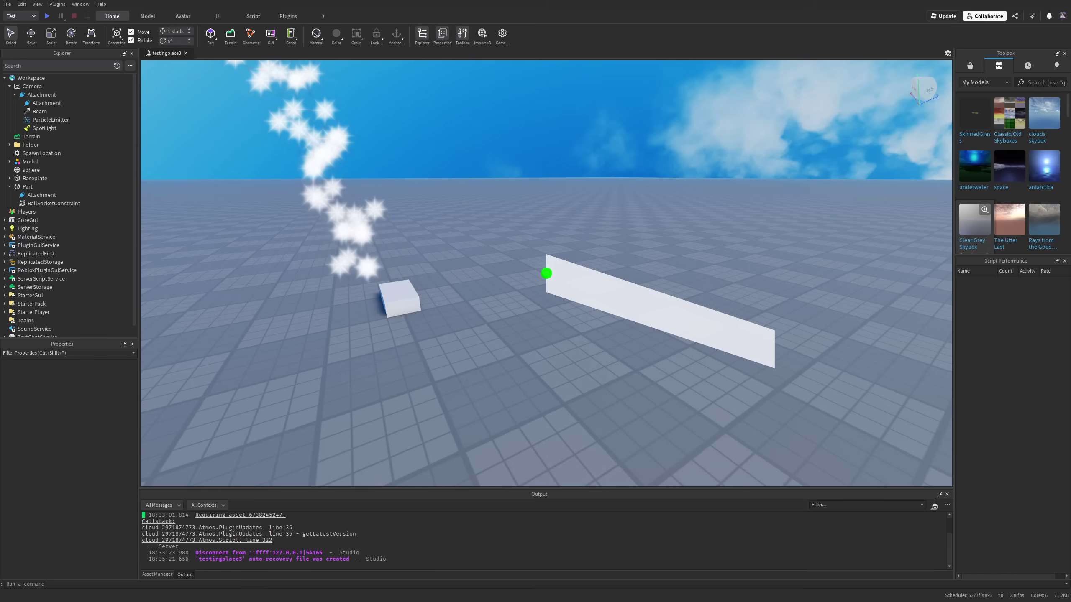
right_click_drag(472, 282, 684, 240)
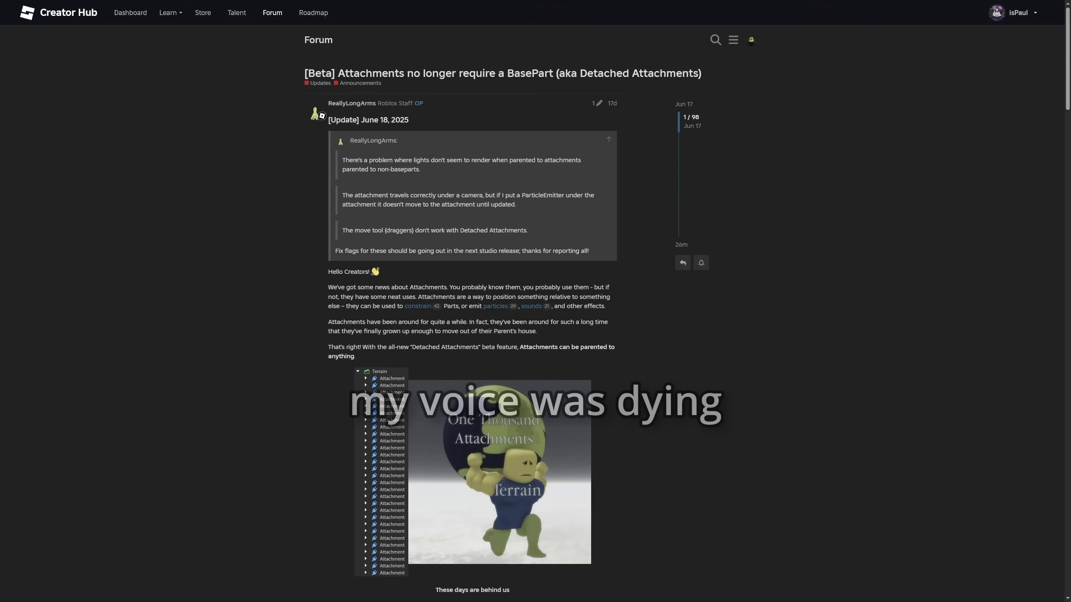
- Switch to the Creator Hub forum's Detached Attachments announcement, enlarge the page and read its title and the June 18, 2025 update
left_click_drag(237, 39, 192, 39)
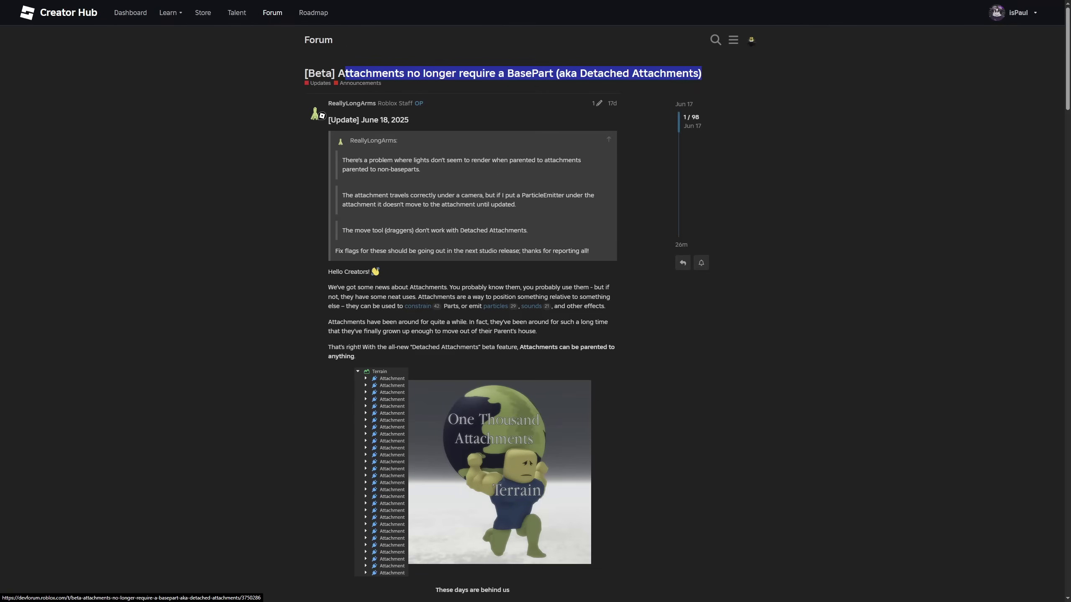
left_click_drag(346, 73, 526, 73)
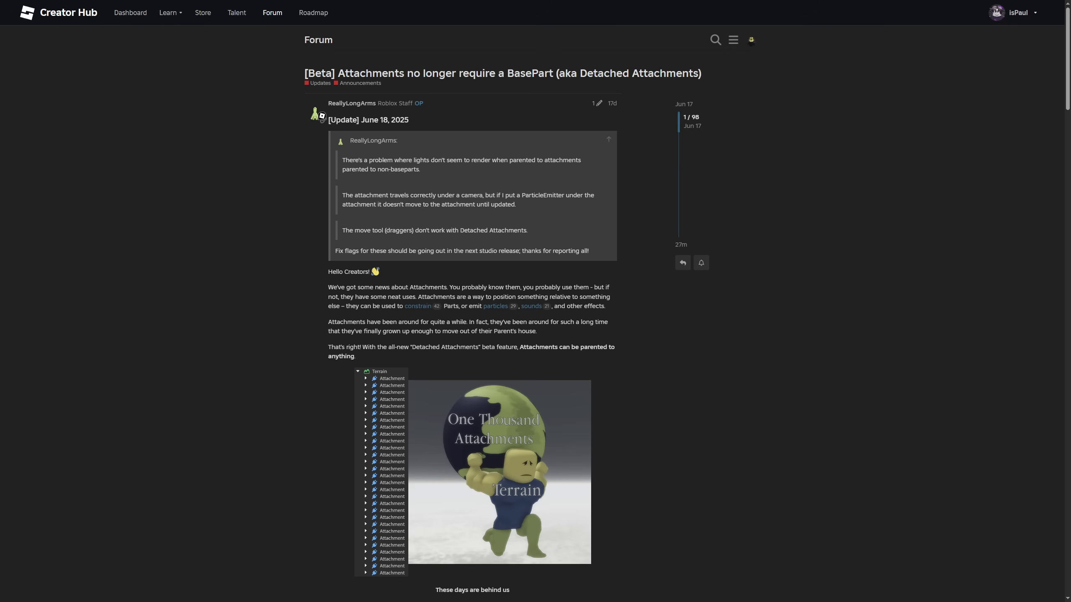
scroll(392, 171, "up", 2, "ctrl")
scroll(392, 170, "down", 1)
left_click_drag(386, 170, 556, 272)
left_click(555, 272)
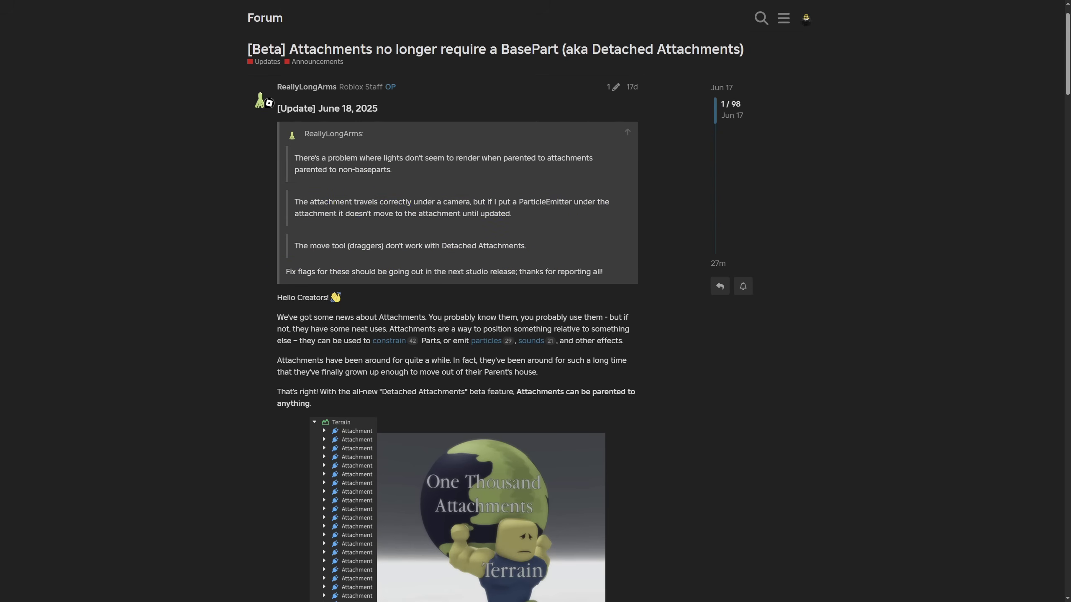
- Read the announcement's introduction on what Attachments are and their use for constraints, particles, sounds and other effects
scroll(458, 301, "down", 3)
left_click_drag(277, 131, 605, 150)
left_click(331, 151)
left_click(605, 151)
left_click_drag(316, 162, 556, 174)
left_click(621, 174)
left_click(556, 173)
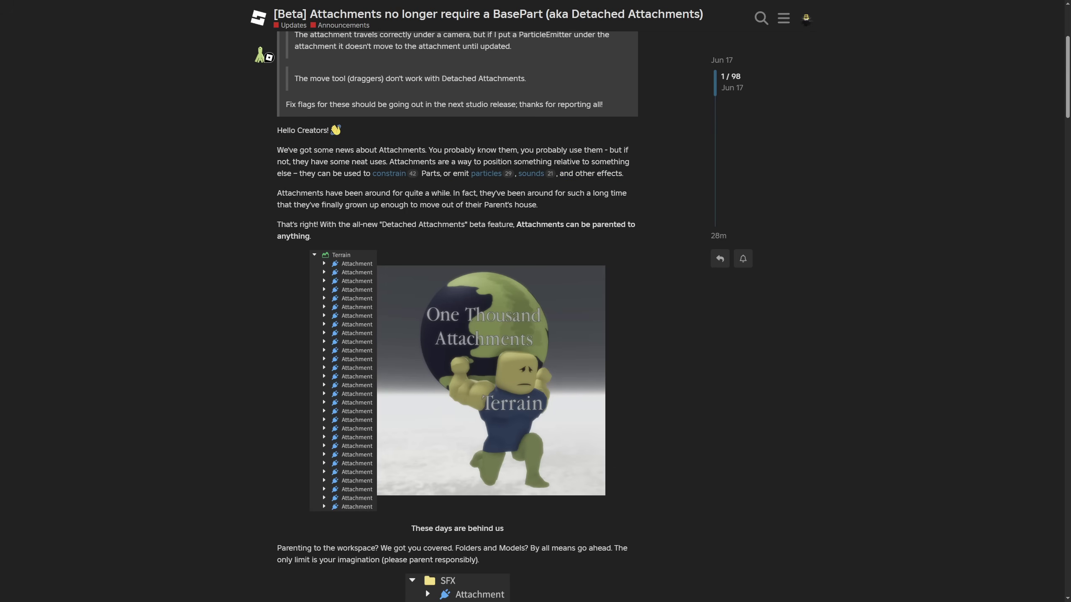
- Highlight and read the paragraph about how long Attachments have existed and their moving out of their Parent's house
scroll(458, 316, "down", 1)
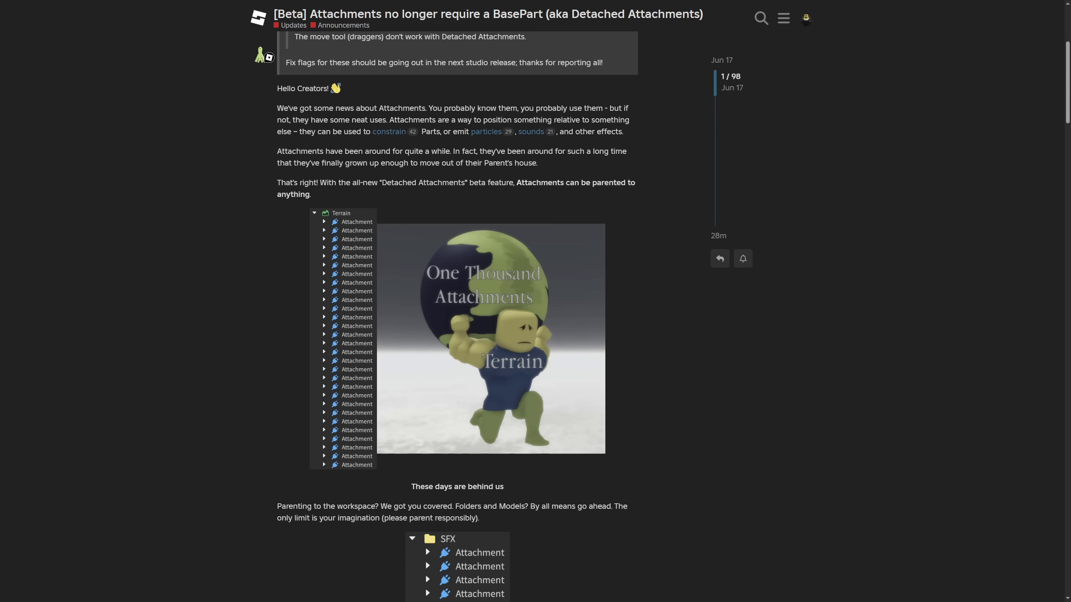
left_click_drag(277, 151, 462, 151)
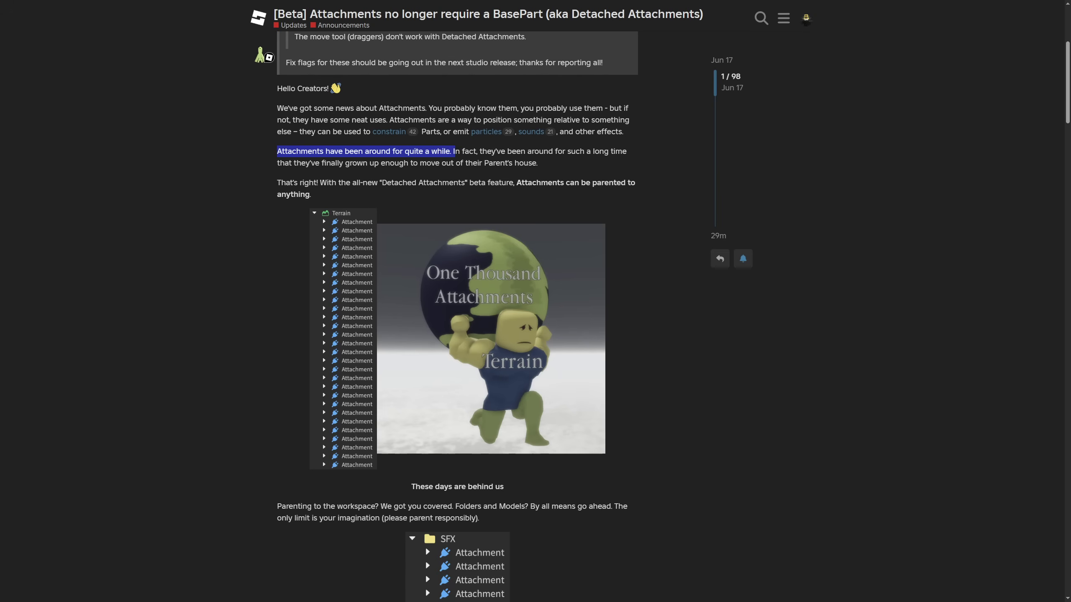
left_click(455, 152)
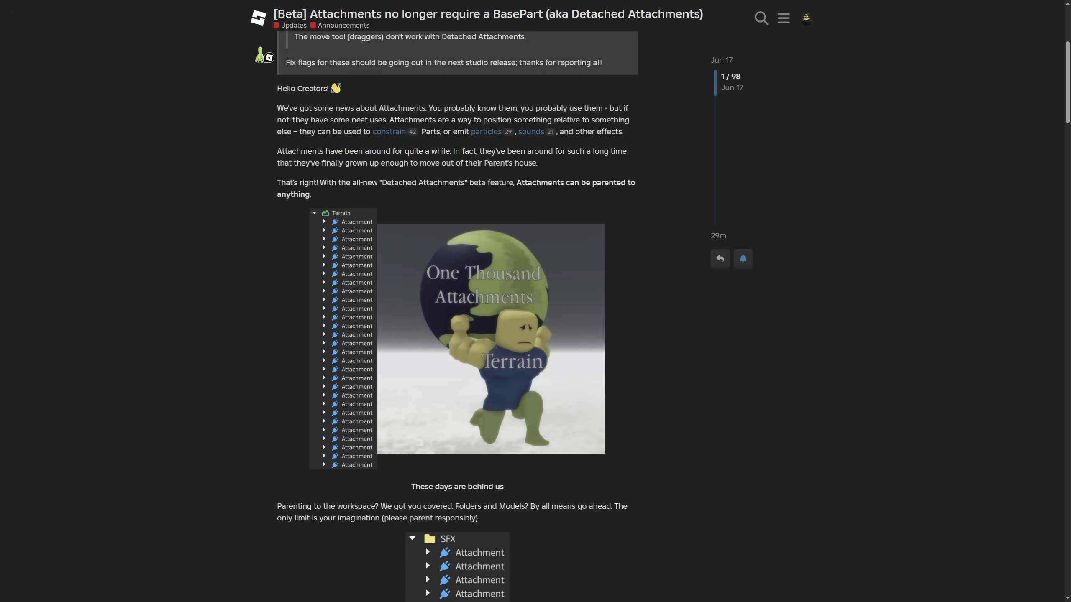
left_click_drag(335, 163, 519, 162)
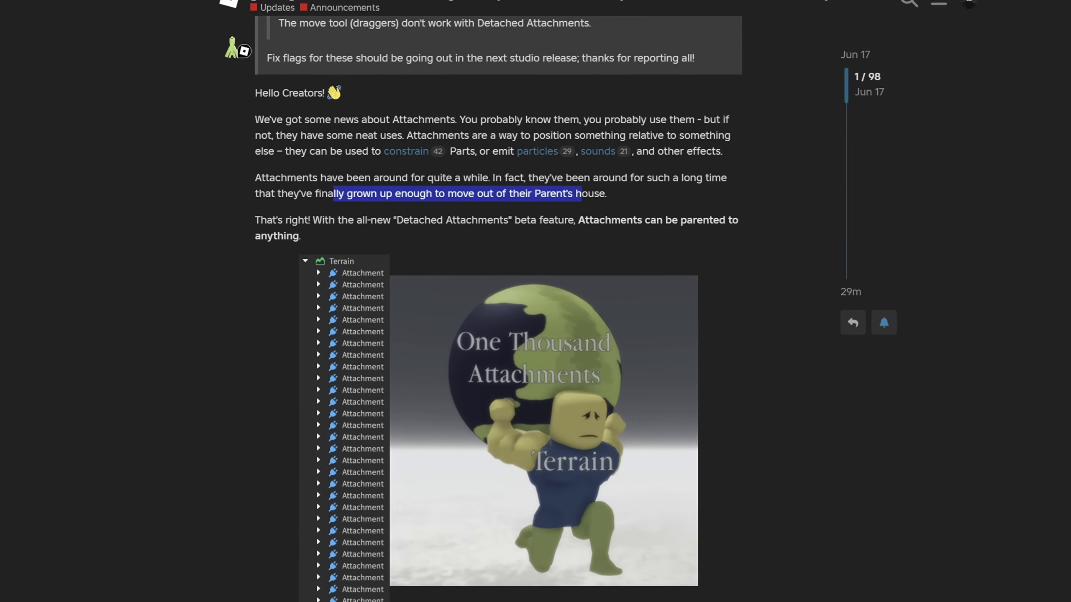
left_click_drag(583, 194, 607, 194)
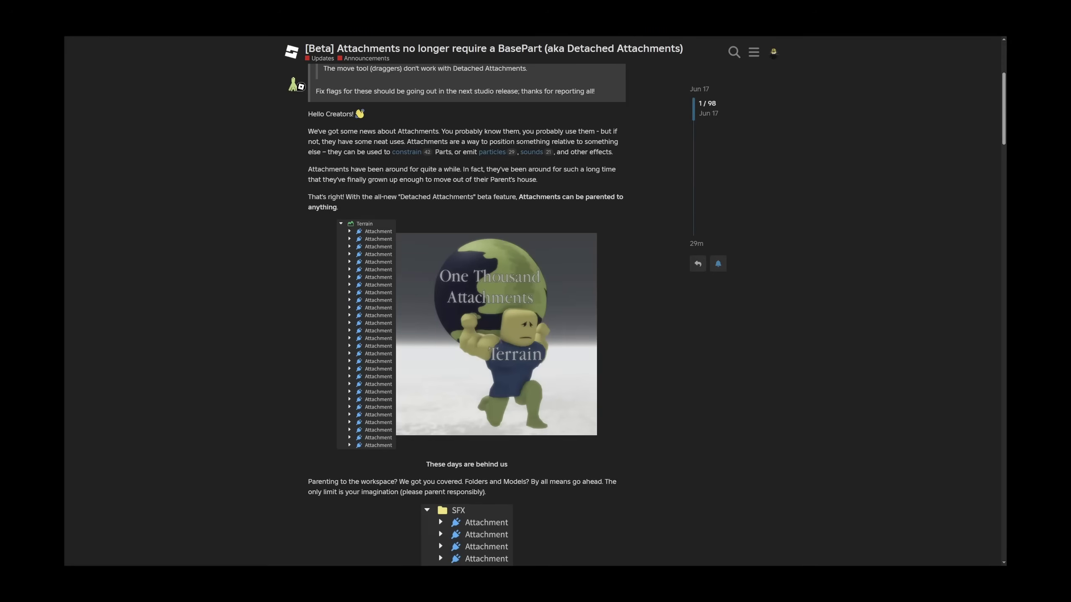
- Return to the statement on what Attachments can be parented to with the "Detached Attachments" beta feature, and read it
scroll(466, 302, "up", 5)
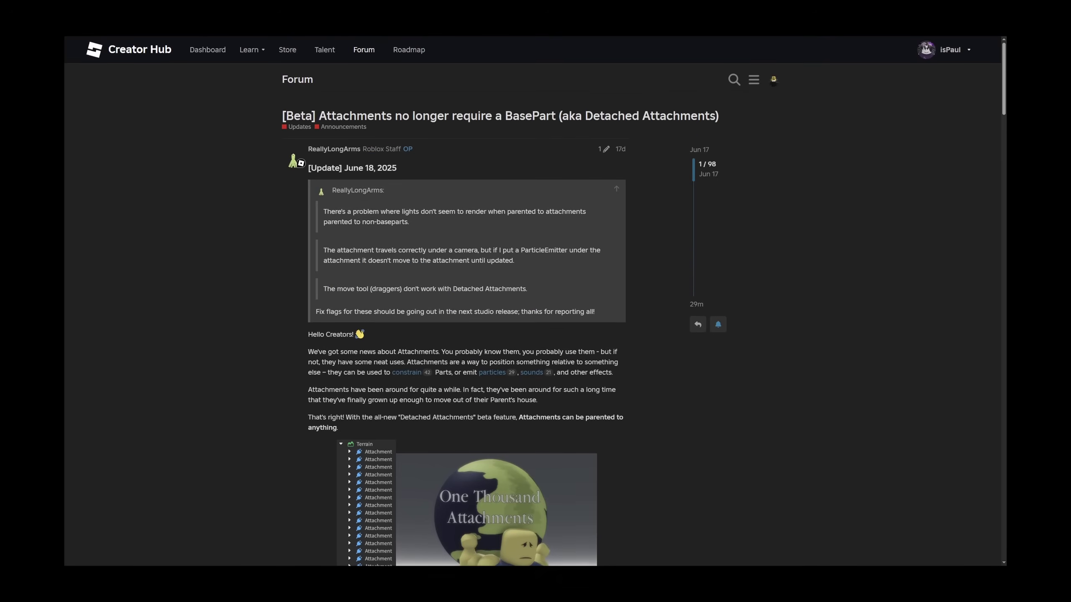
scroll(467, 321, "down", 5)
scroll(467, 321, "down", 2)
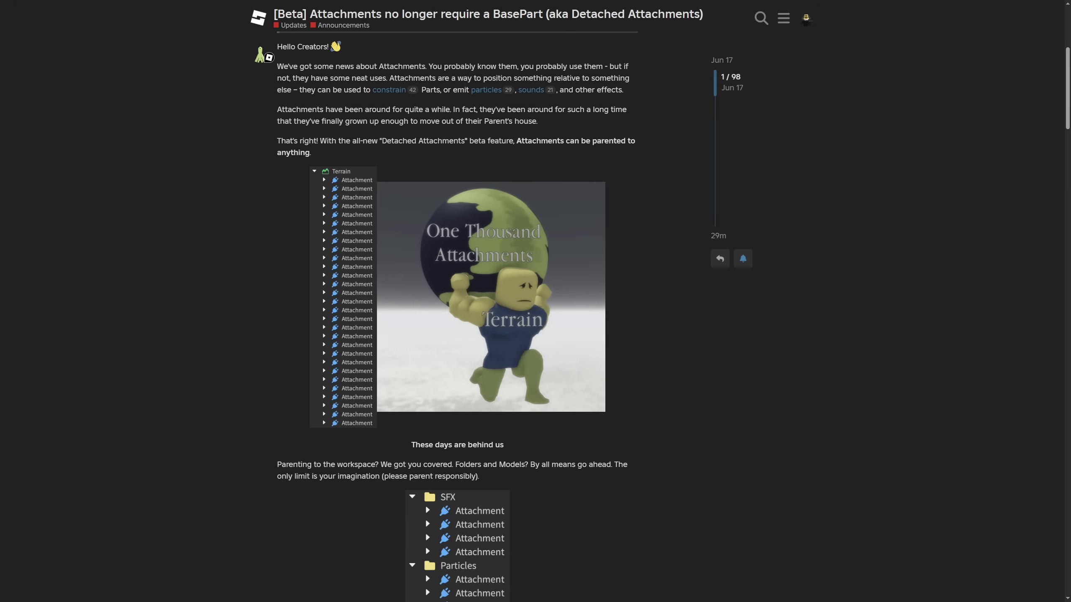
left_click_drag(277, 142, 634, 151)
left_click(624, 154)
scroll(581, 156, "down", 2)
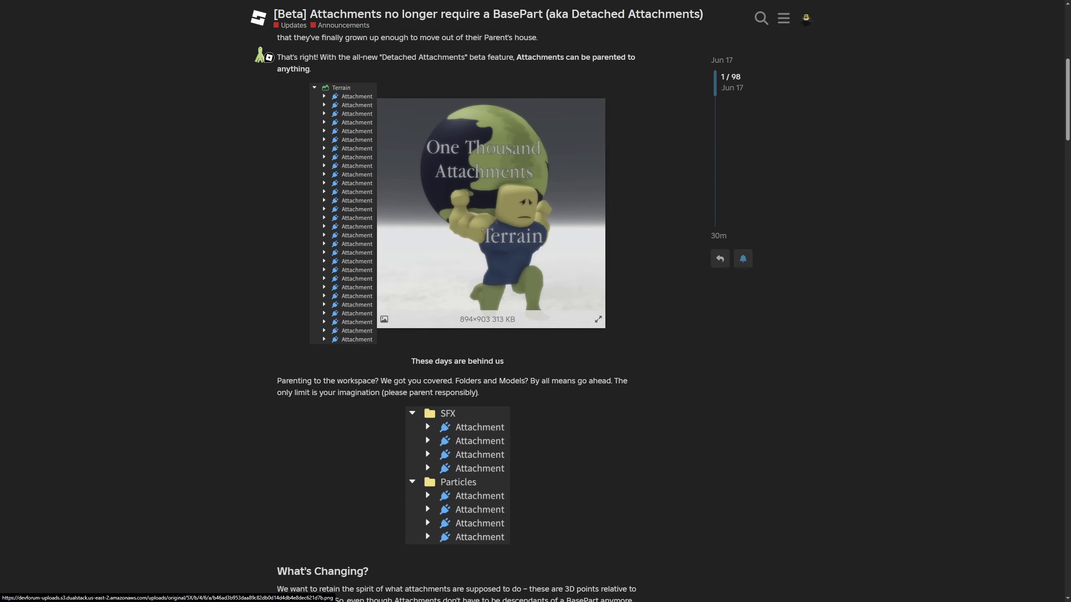
- Read the passage on parenting Attachments to the workspace, Folders and Models above the SFX and Particles example
scroll(491, 213, "down", 6)
left_click_drag(282, 130, 572, 130)
left_click(580, 130)
left_click_drag(281, 141, 474, 120)
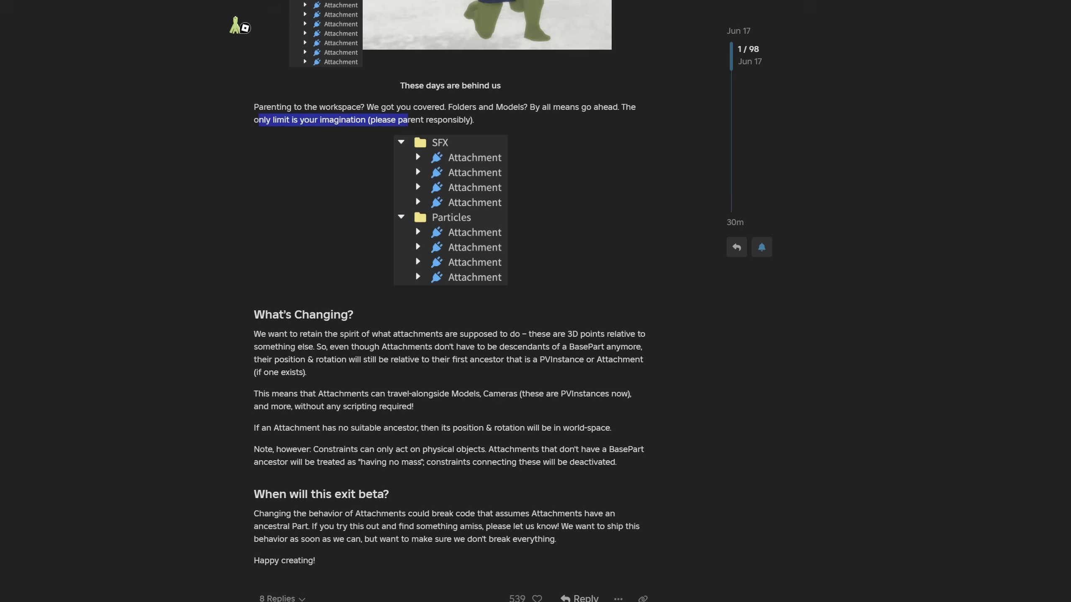
left_click(475, 121)
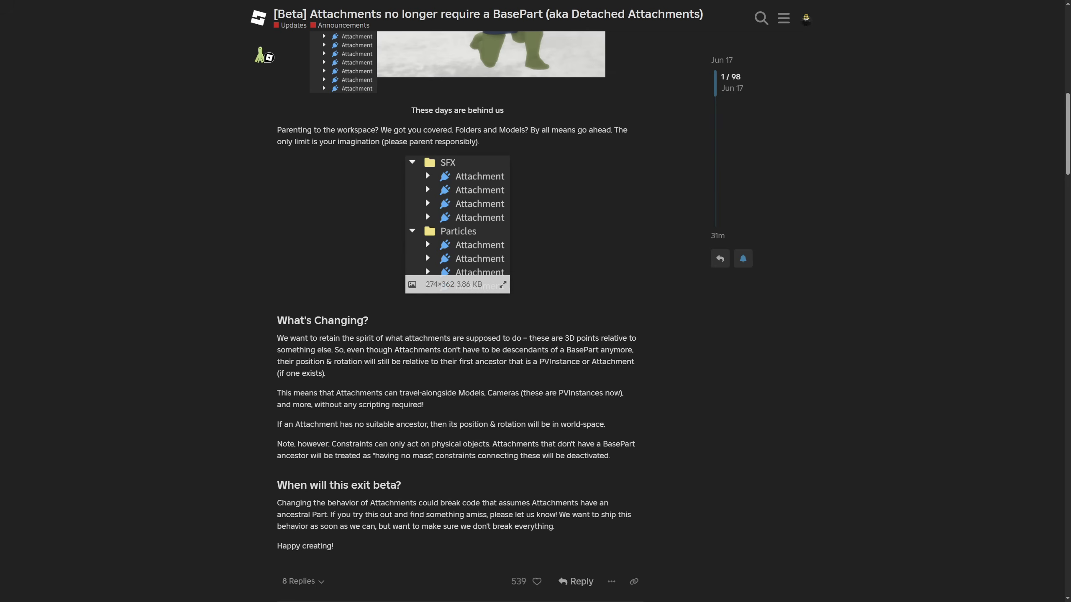
- Review the paragraph on the history of Attachments and the folder example, continuing to the "What's Changing?" section
scroll(458, 253, "up", 8)
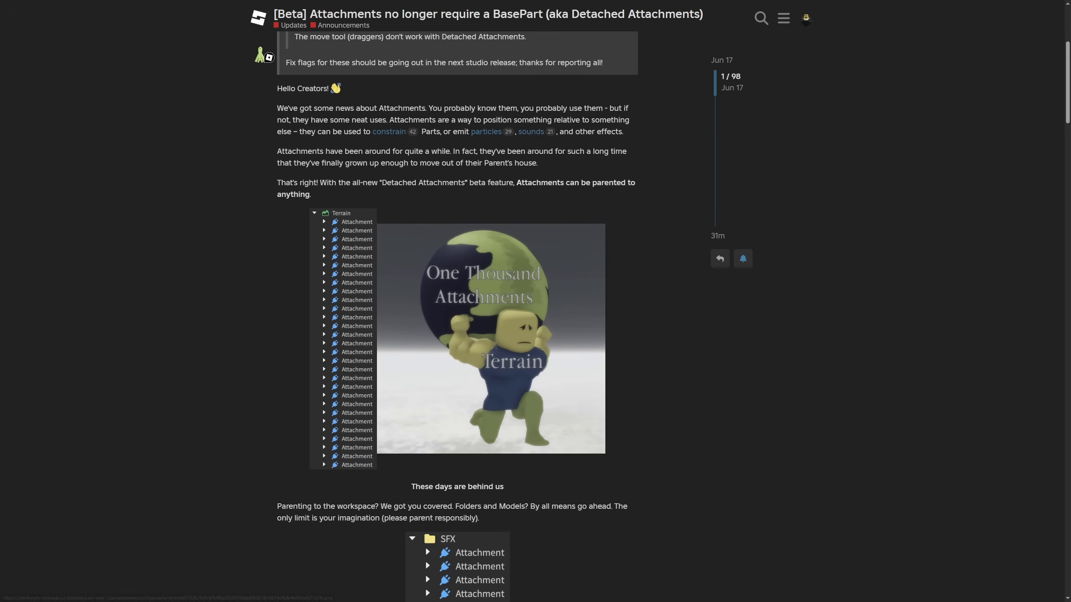
left_click_drag(538, 163, 405, 153)
left_click(405, 153)
scroll(483, 62, "down", 6)
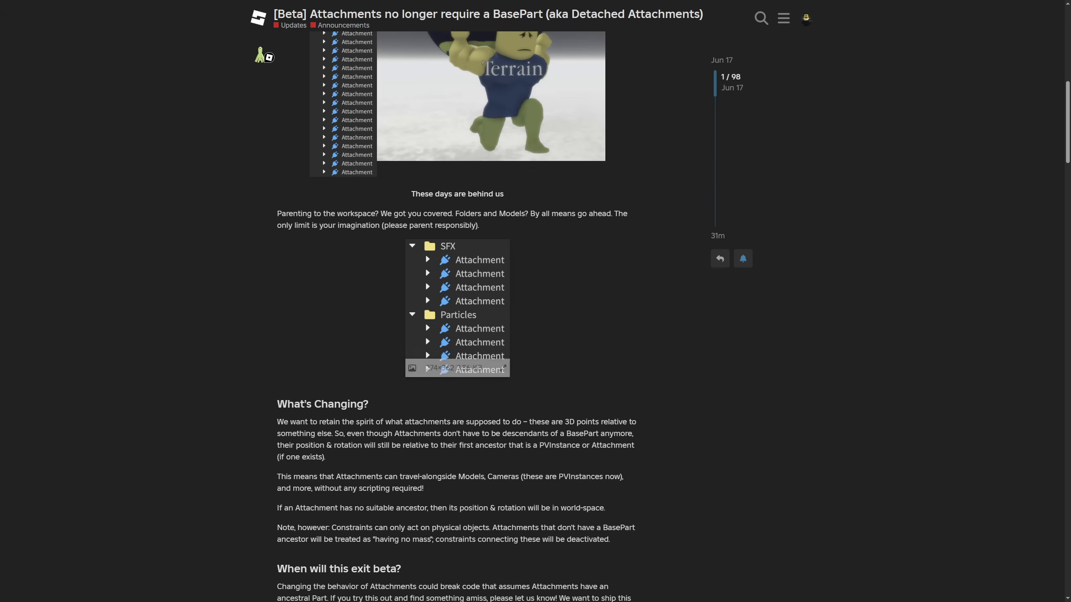
scroll(483, 62, "down", 1)
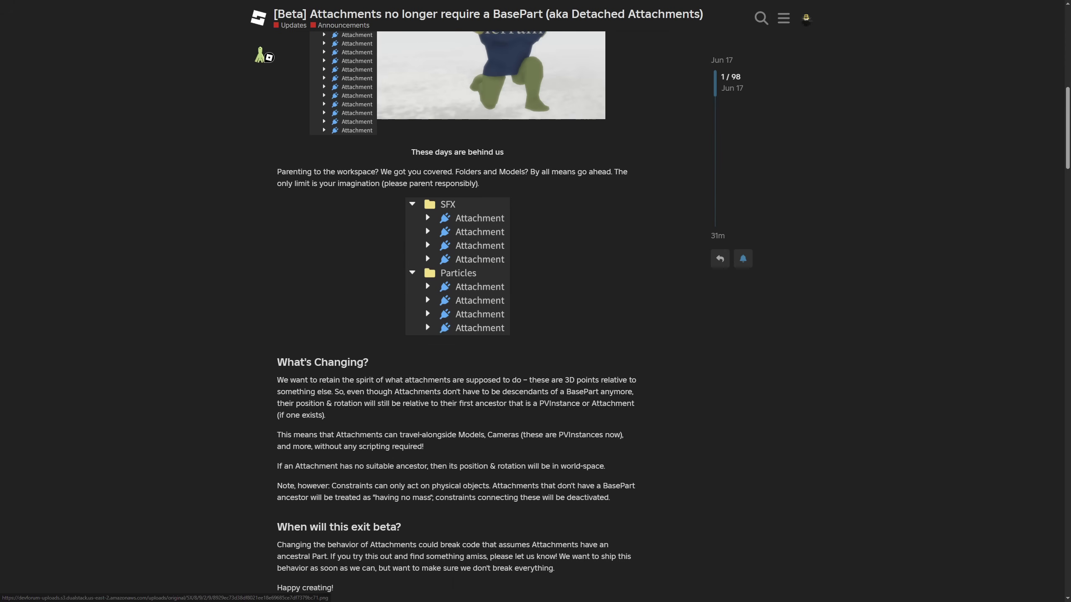
scroll(457, 237, "down", 2)
scroll(458, 237, "down", 1)
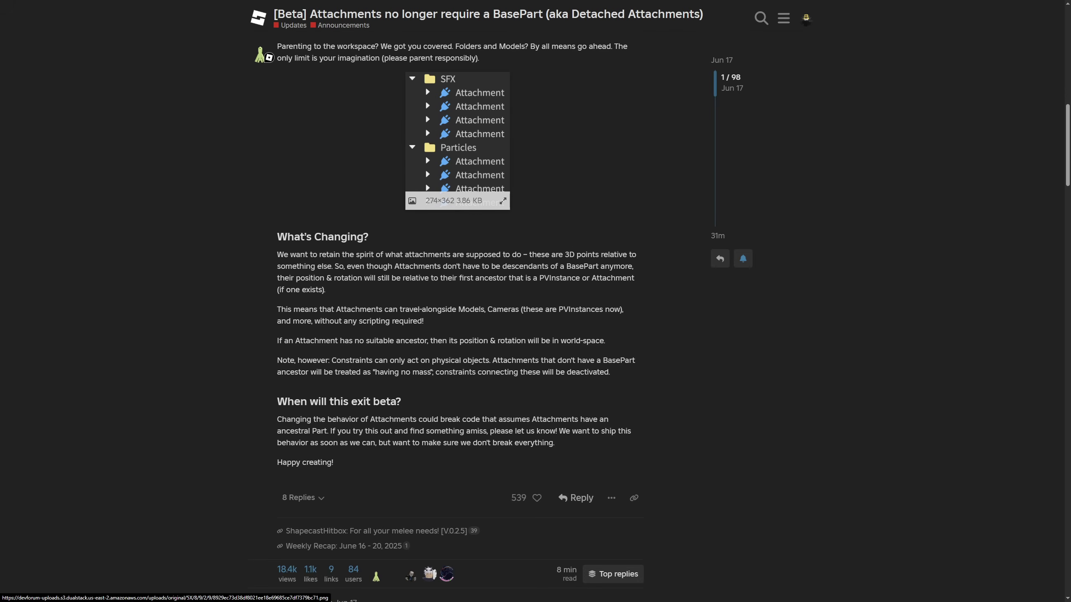
scroll(458, 295, "down", 2)
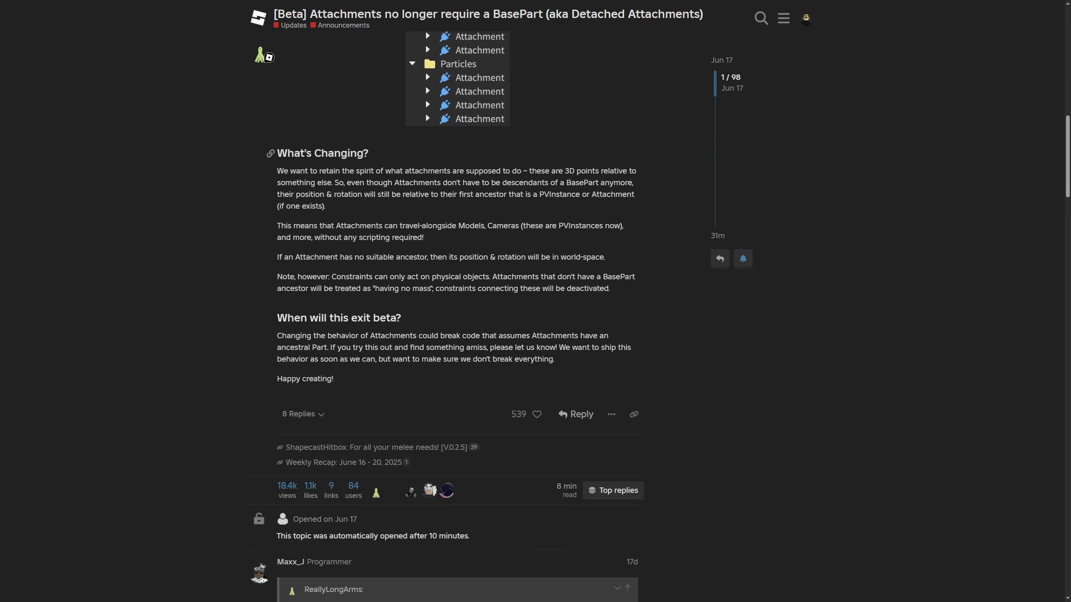
- Read the first "What's Changing?" paragraph on how an Attachment's position and rotation relate to its PVInstance or Attachment ancestor
mouse_move(369, 153)
left_mouse_down()
mouse_move(271, 153)
mouse_move(365, 170)
left_mouse_up()
left_click(249, 156)
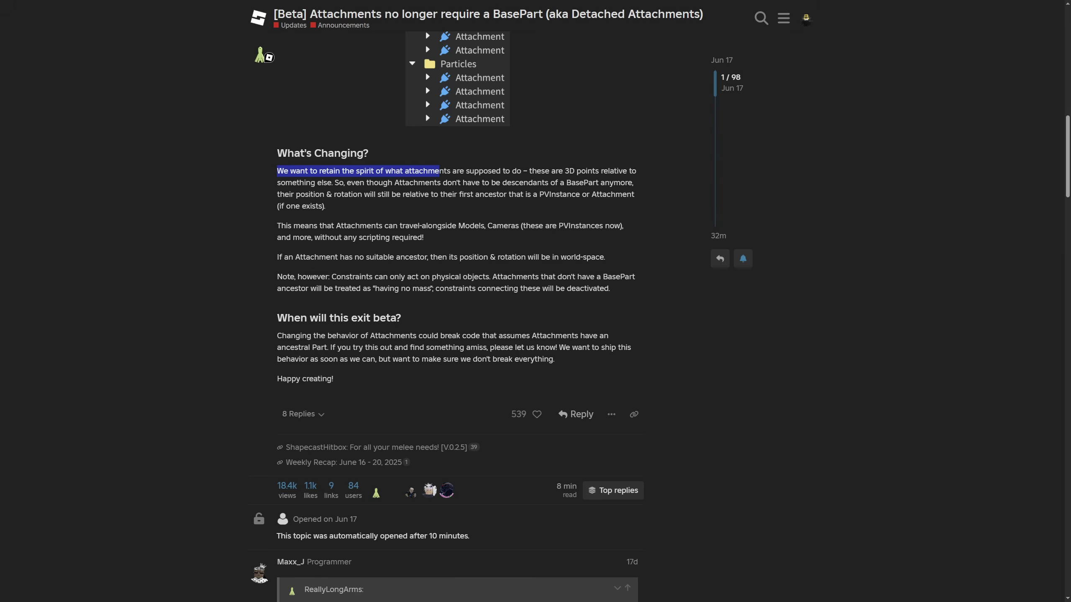
left_click_drag(439, 170, 334, 182)
left_click(335, 183)
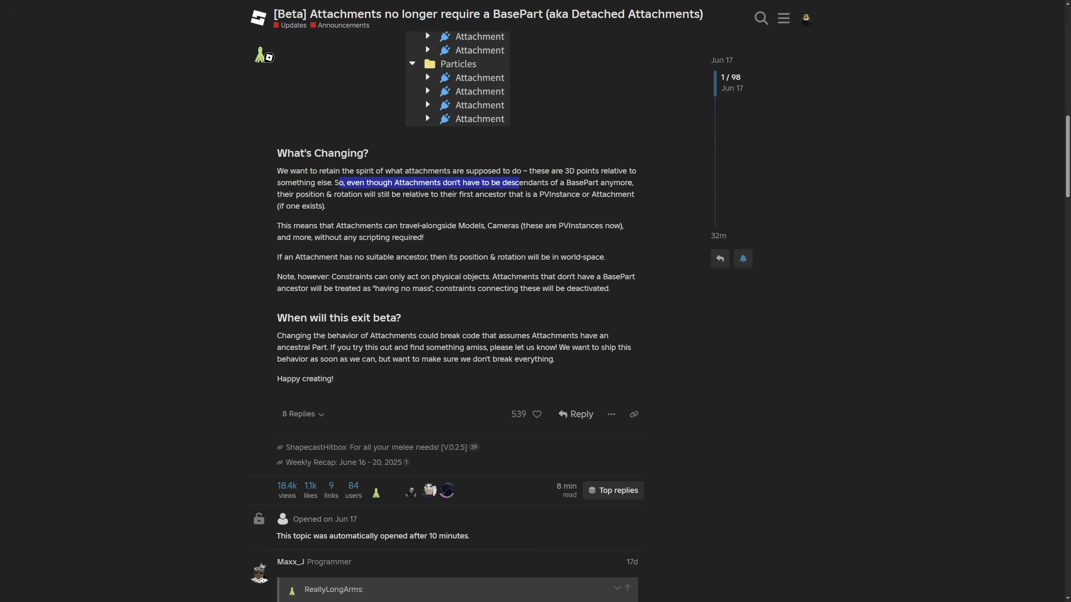
left_click_drag(518, 183, 584, 183)
left_click_drag(277, 194, 362, 195)
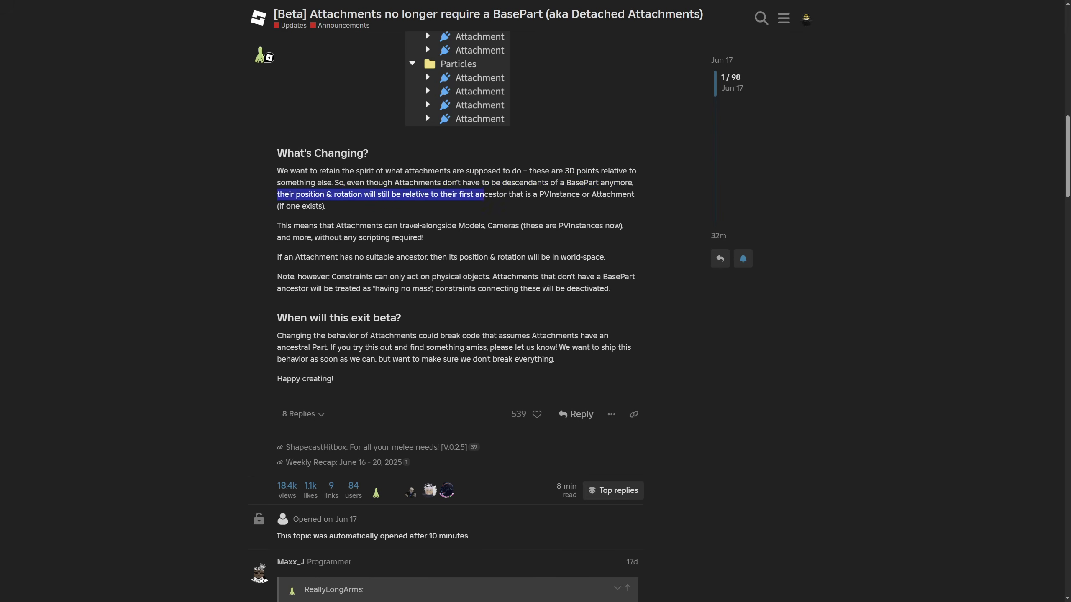
left_click_drag(509, 194, 634, 194)
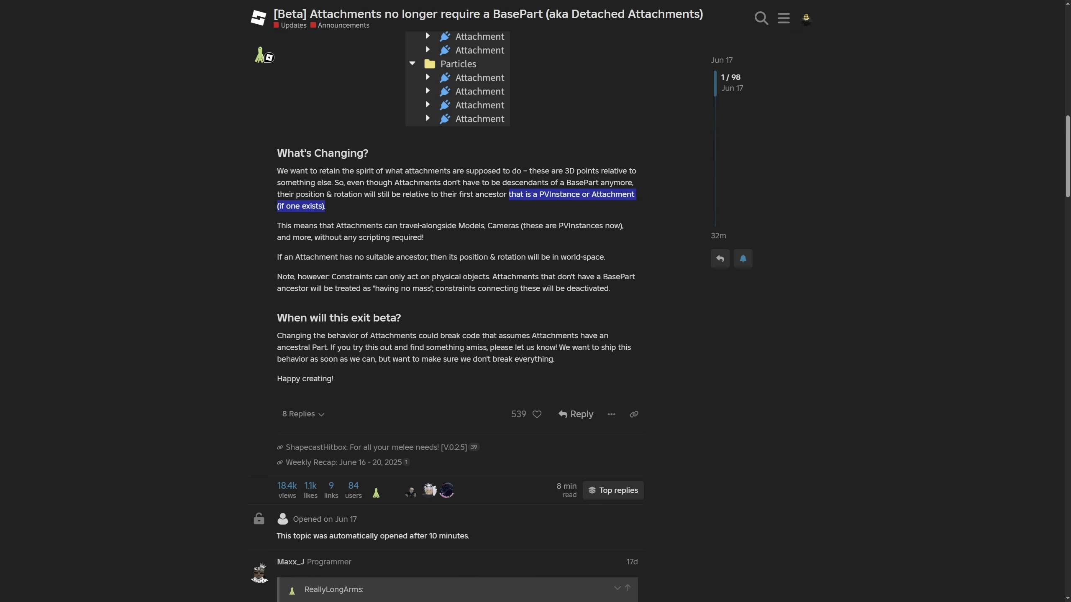
- Read the paragraph about Attachments travelling alongside Models and Cameras without scripting
left_click_drag(277, 226, 599, 226)
left_click_drag(277, 237, 313, 238)
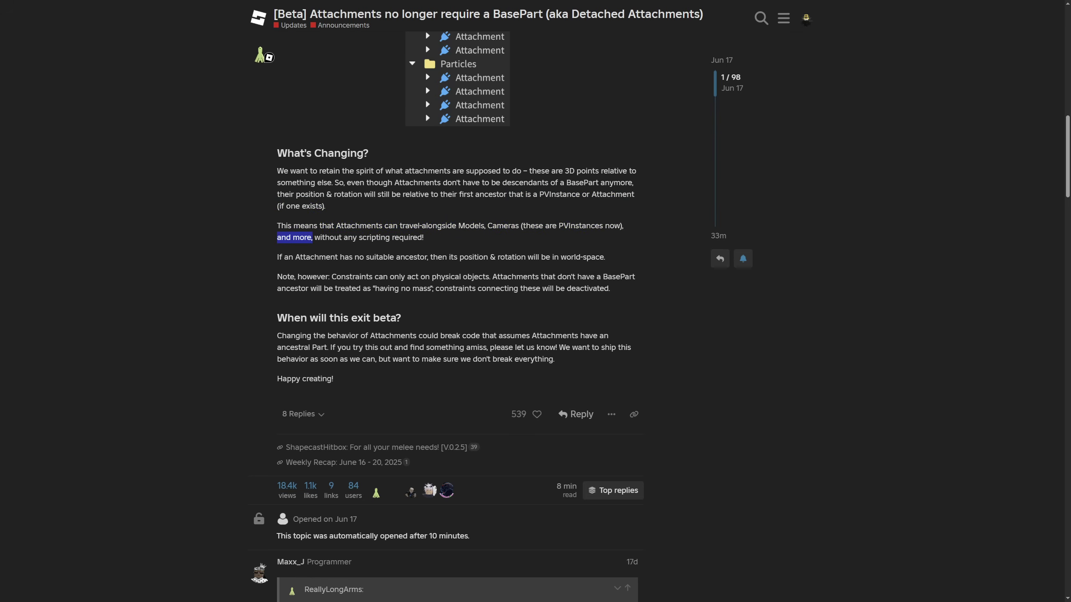
left_click(312, 238)
left_click_drag(424, 238, 369, 215)
left_click(277, 225)
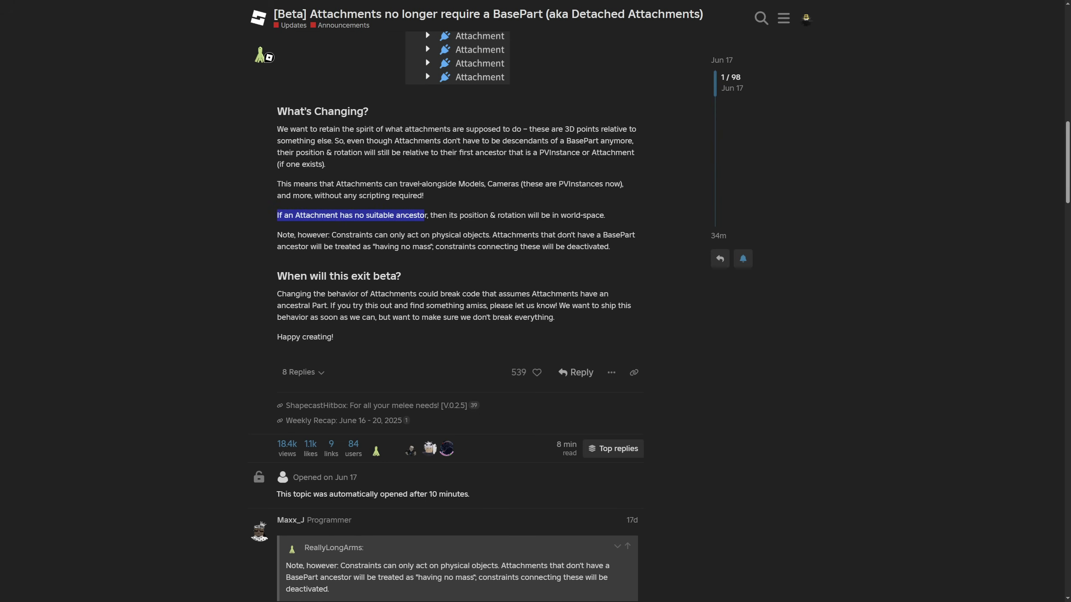
- Highlight and read the sentence on how position and rotation work for an Attachment without a suitable ancestor
left_click_drag(442, 215, 561, 215)
left_click(606, 216)
left_click(560, 215)
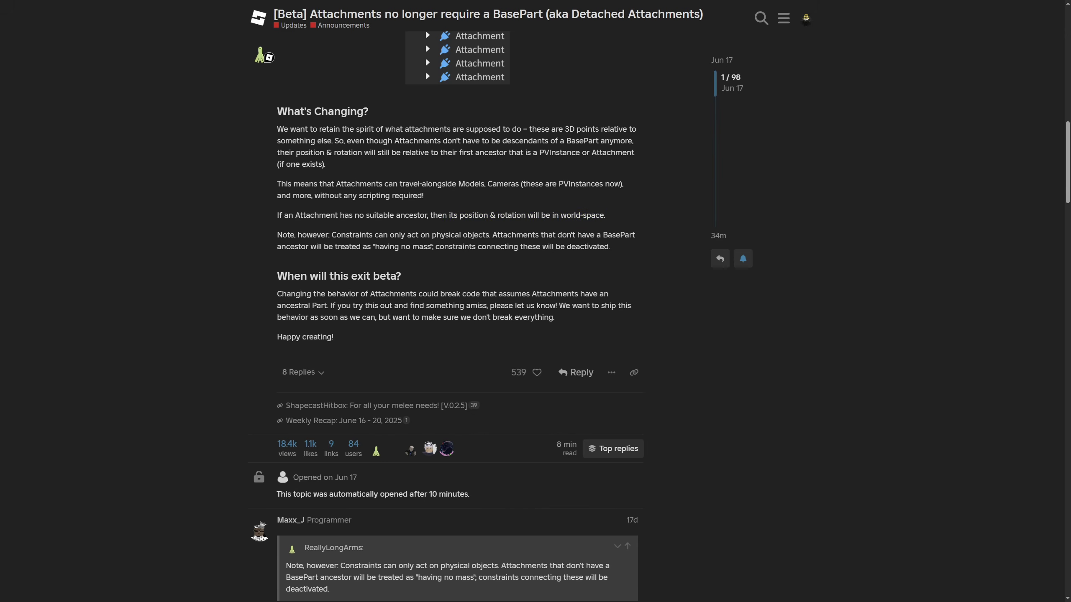
- Read the note on how constraints treat Attachments that lack a BasePart ancestor
left_click_drag(331, 235, 395, 235)
left_click_drag(516, 235, 308, 246)
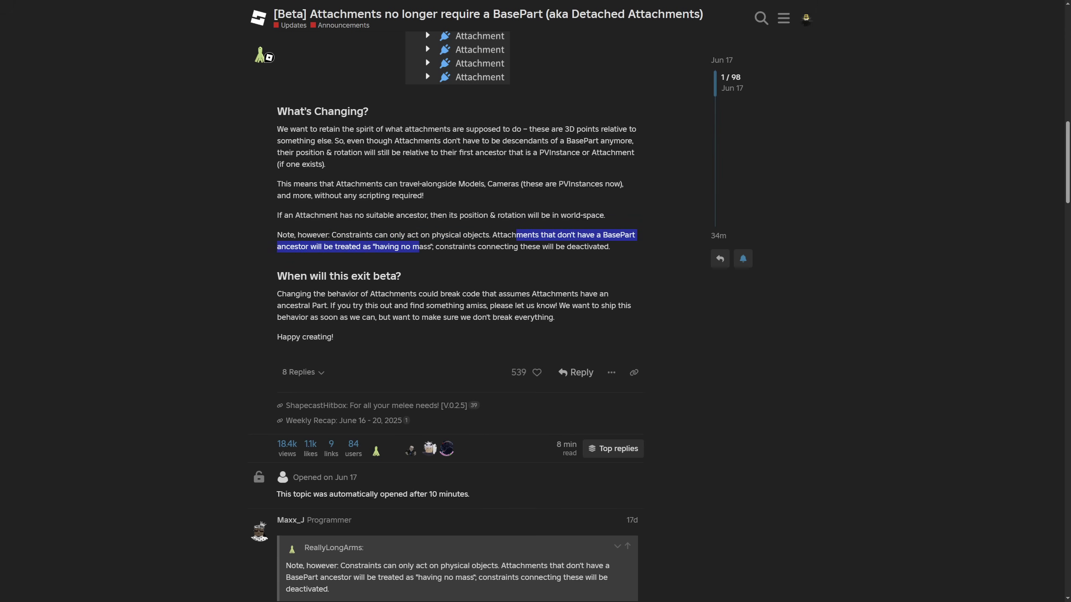
left_click_drag(464, 247, 528, 246)
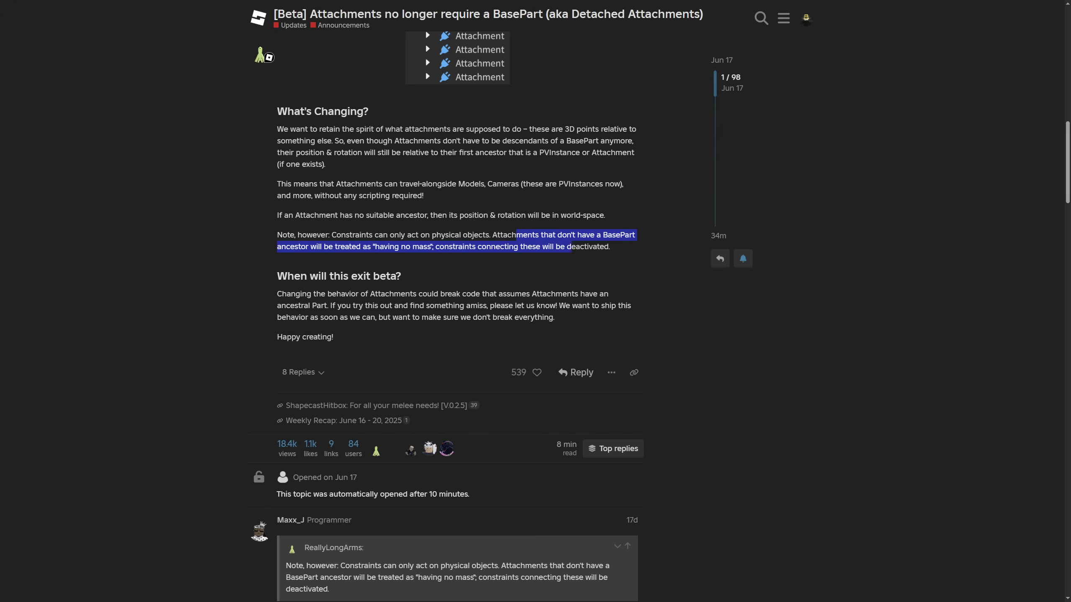
left_click_drag(611, 248, 277, 235)
left_click(278, 237)
- Read the "When will this exit beta?" section on possible code breakage, feedback and release plans, and go back up the post
left_click_drag(277, 277, 401, 276)
scroll(401, 277, "down", 1)
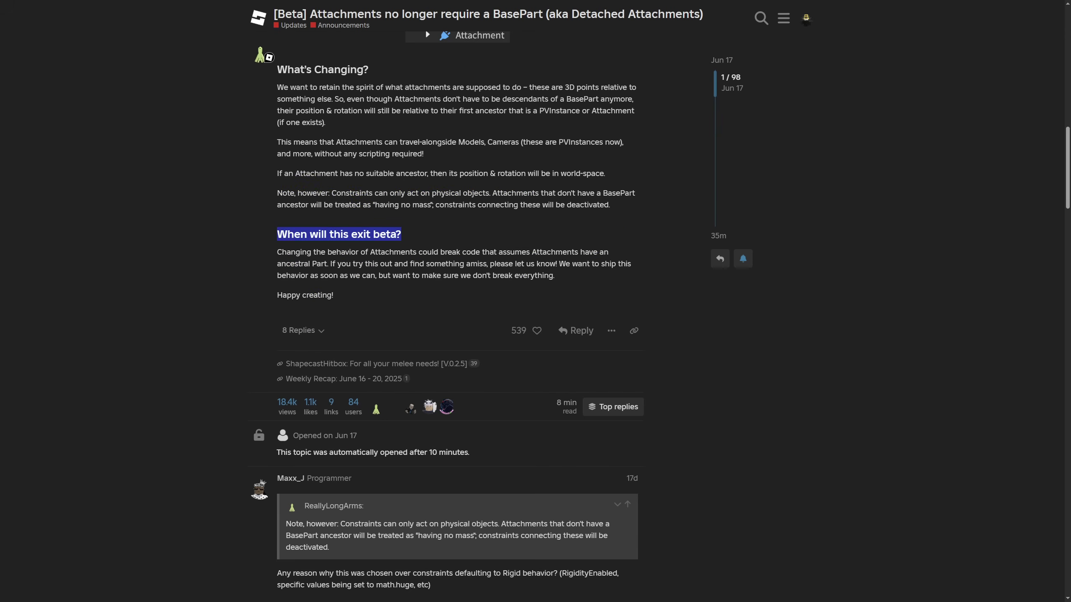
left_click(406, 236)
left_click_drag(277, 252, 483, 263)
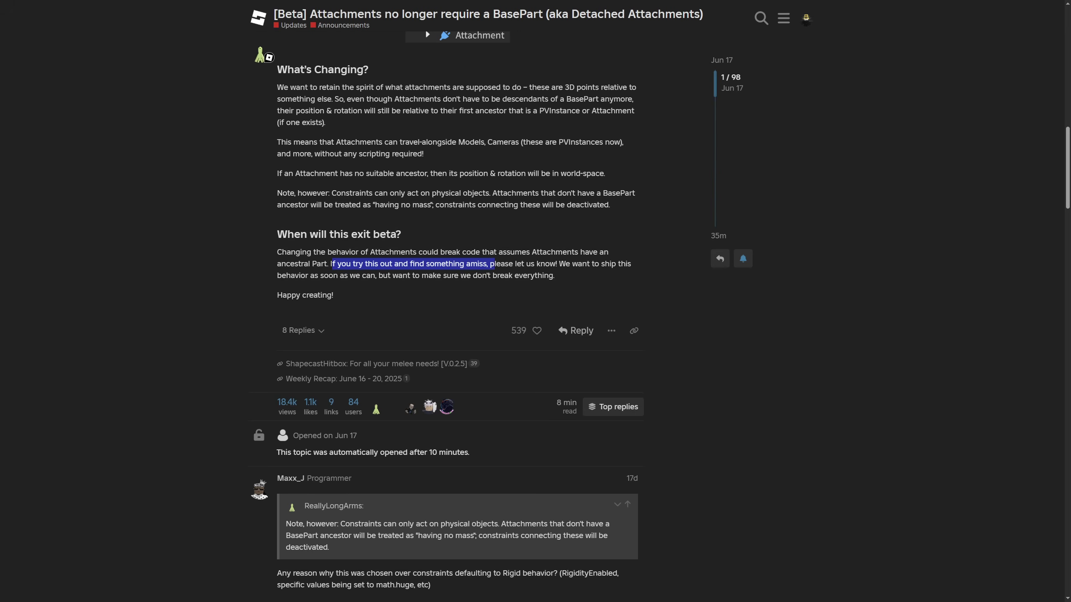
left_click_drag(329, 264, 445, 263)
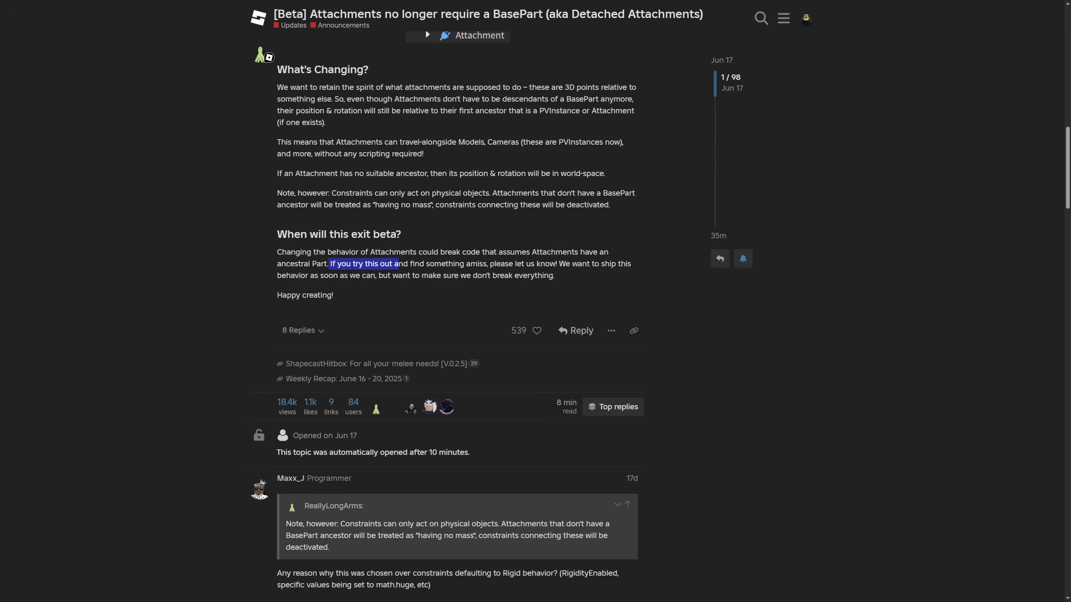
left_click_drag(549, 263, 415, 276)
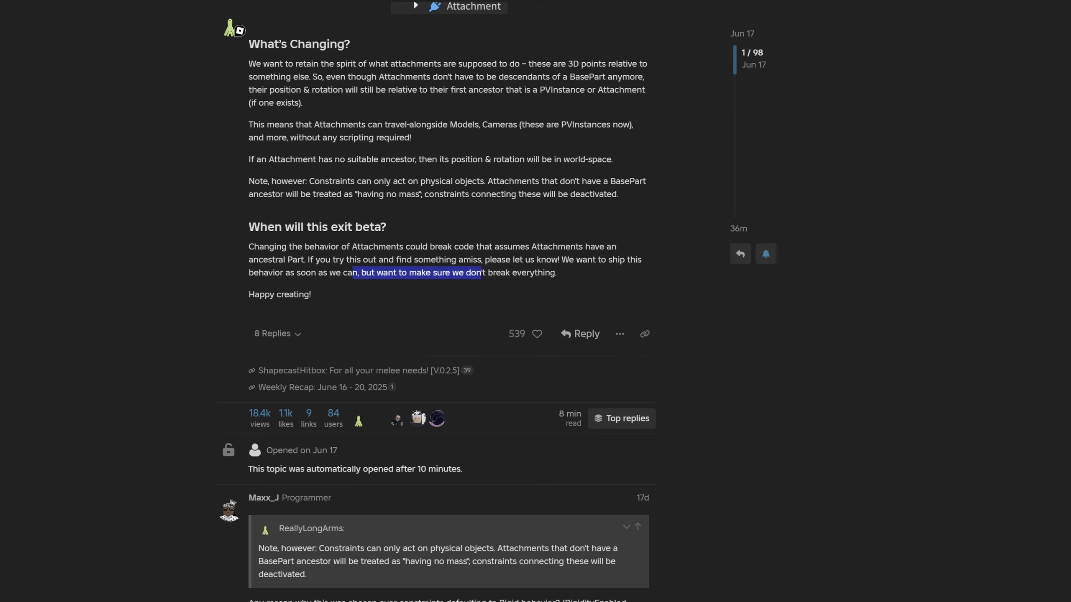
left_click_drag(481, 273, 505, 272)
left_click(505, 273)
scroll(464, 295, "up", 15)
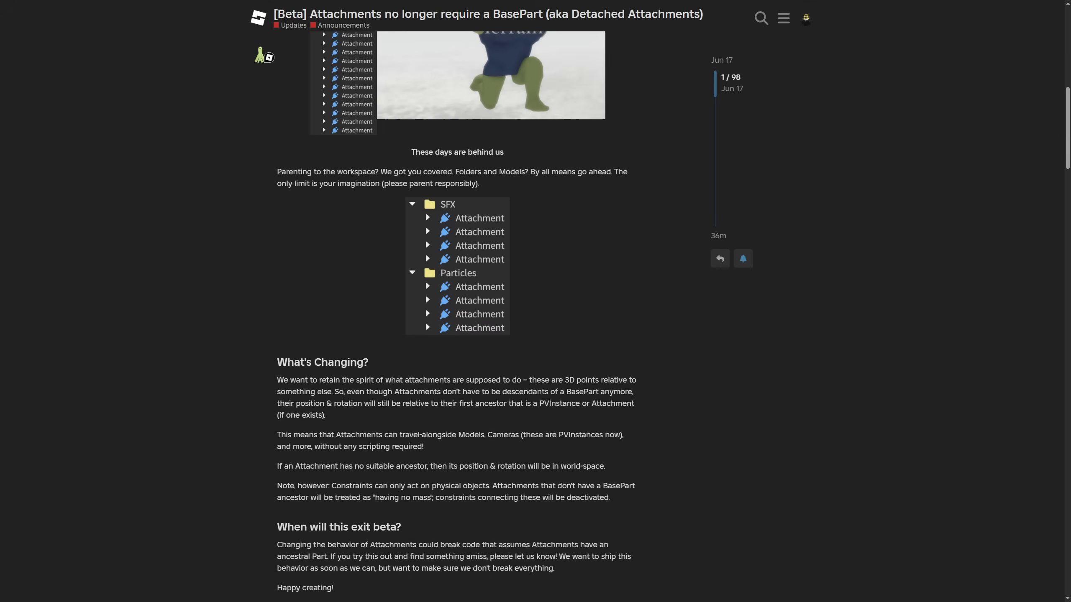
- Highlight and read the first quoted issue in the June 18, 2025 update, about lights parented to attachments under non-baseparts
left_click(396, 162)
left_click(312, 211)
left_click_drag(311, 212, 398, 314)
left_click(398, 314)
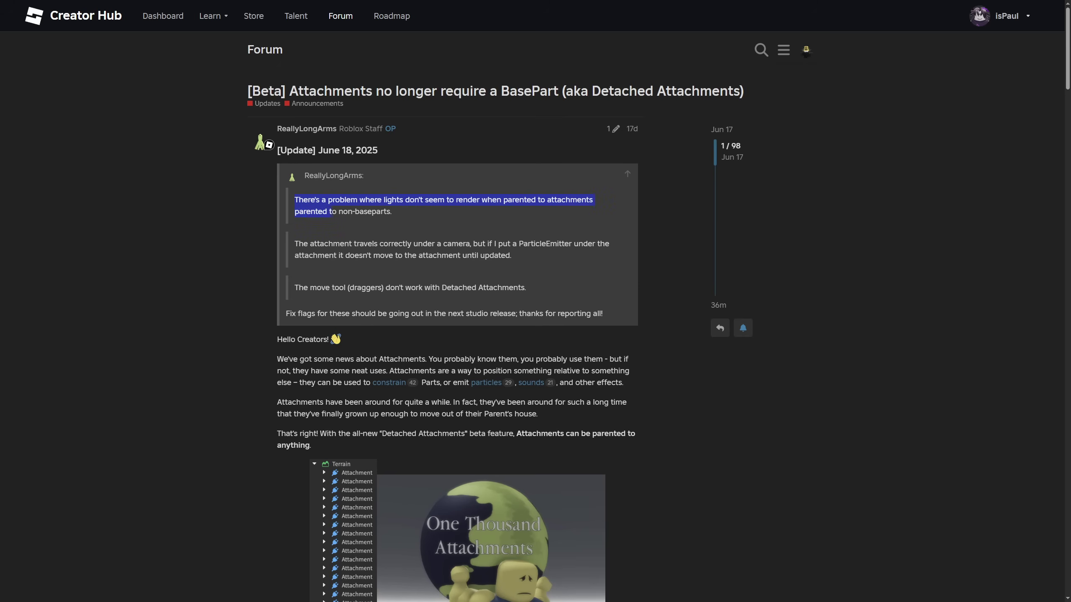
left_click(391, 212)
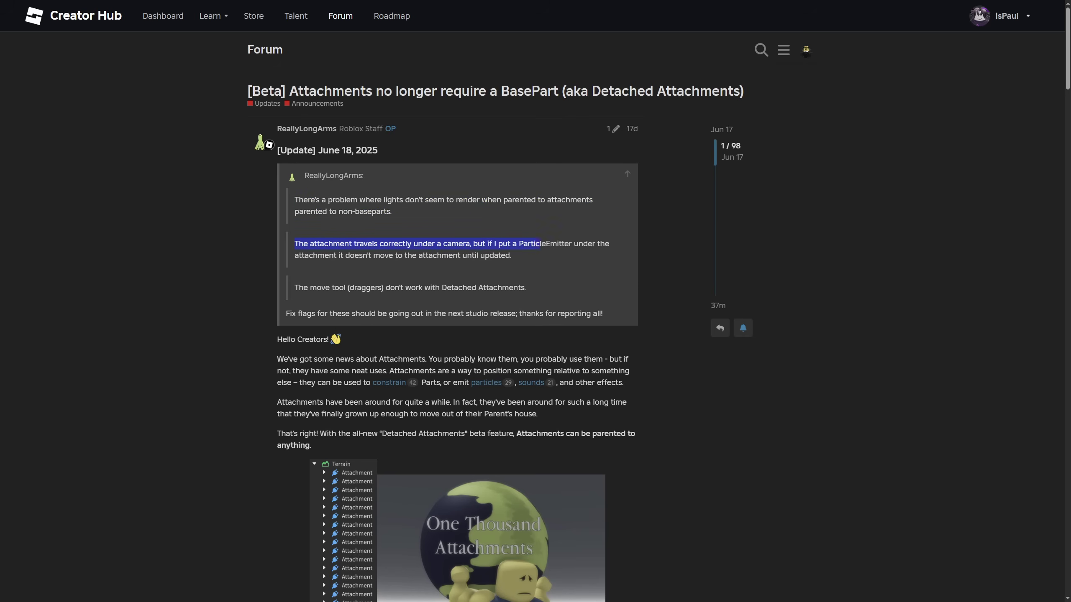
- Highlight and read the update's quoted ParticleEmitter and move tool issues, including the closing line about fix flags
left_click_drag(542, 244, 583, 244)
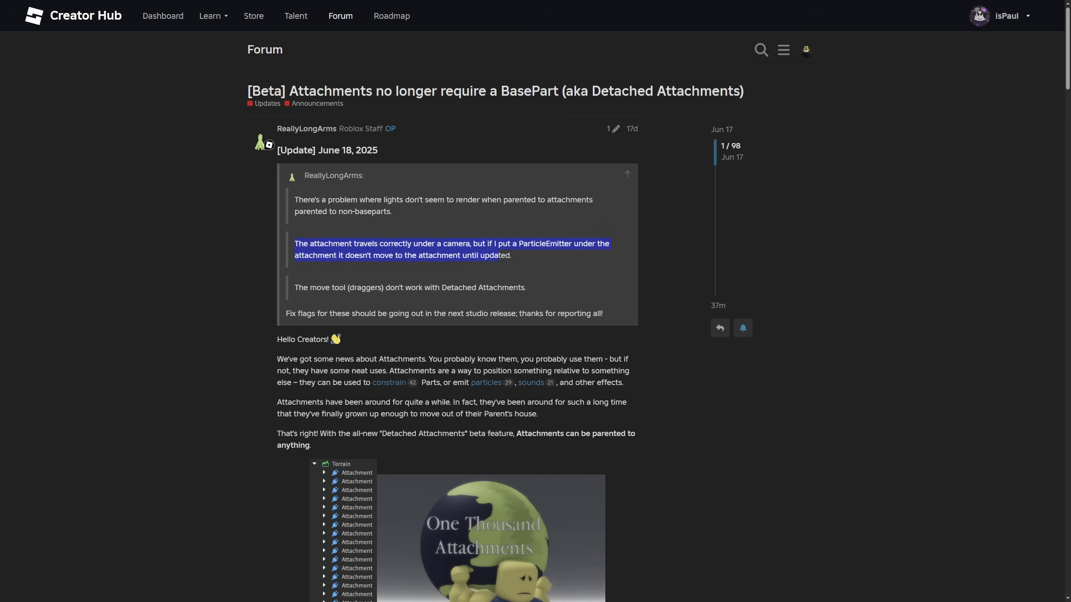
left_click_drag(295, 287, 347, 288)
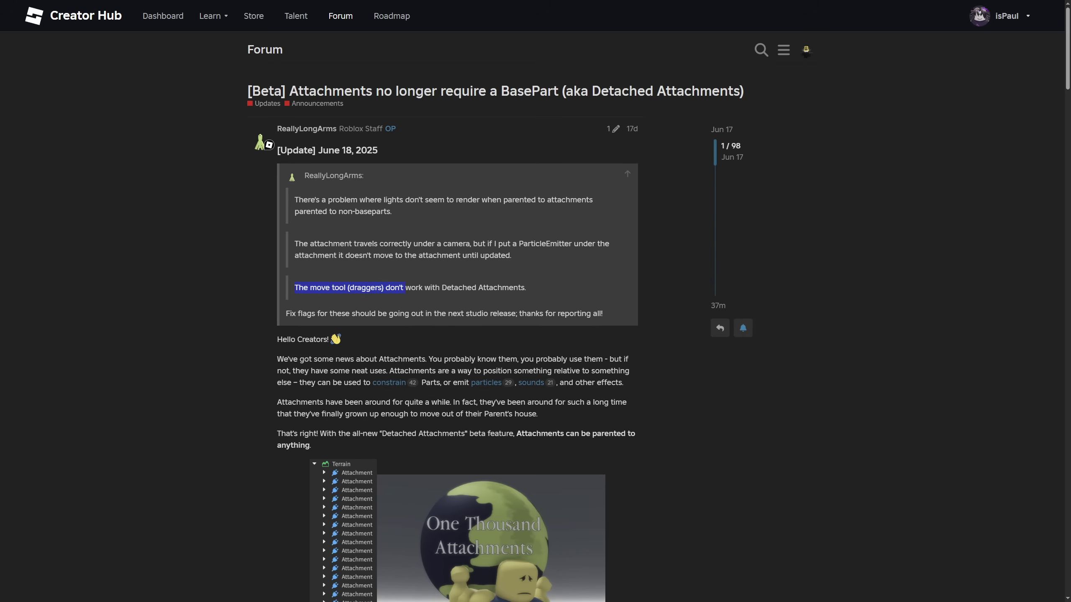
left_click_drag(287, 314, 311, 314)
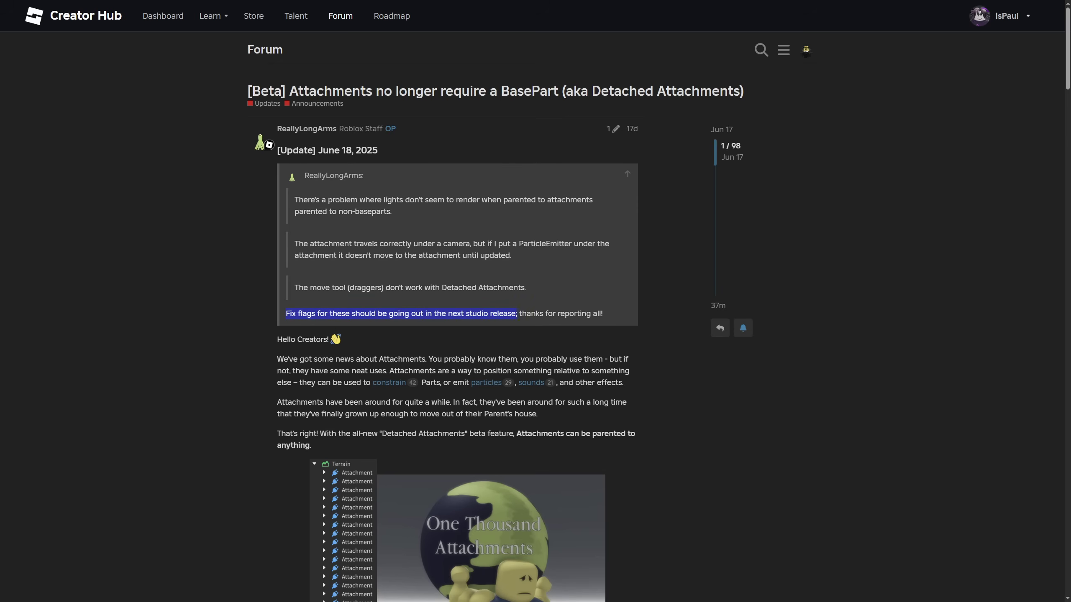
left_click_drag(524, 286, 252, 182)
left_click(252, 182)
left_click_drag(347, 53, 781, 53)
left_click_drag(375, 91, 332, 91)
left_click(363, 139)
scroll(405, 210, "down", 1)
left_click_drag(464, 271, 346, 158)
left_click(346, 158)
- Skim the replies below the announcement and return to its title at the start of the thread
scroll(457, 301, "down", 20)
scroll(497, 316, "down", 10)
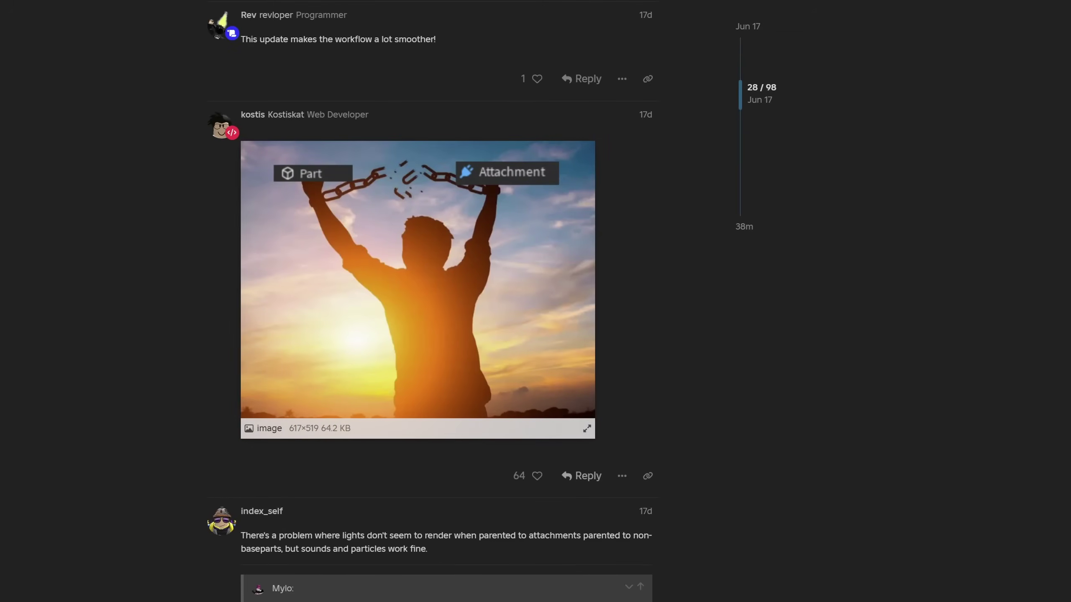
scroll(446, 301, "down", 15)
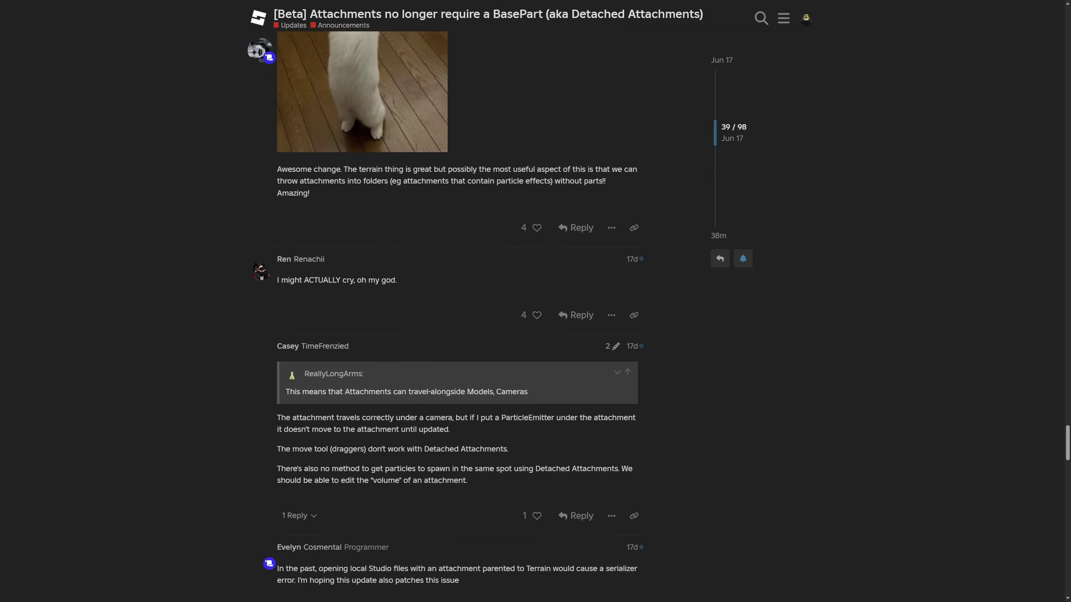
scroll(446, 301, "up", 20)
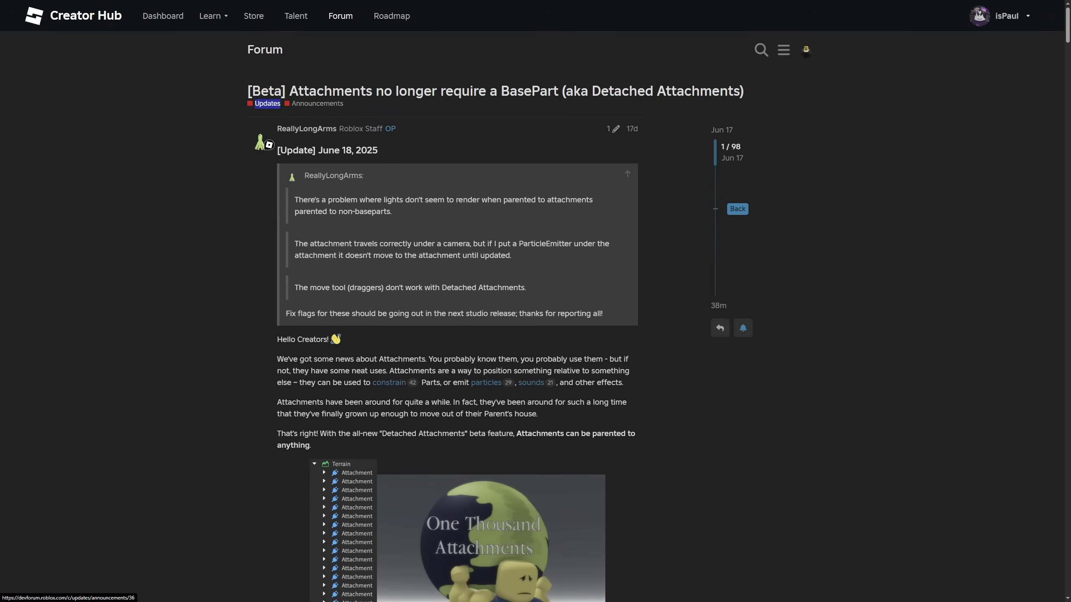
left_click_drag(248, 91, 744, 91)
left_click(759, 108)
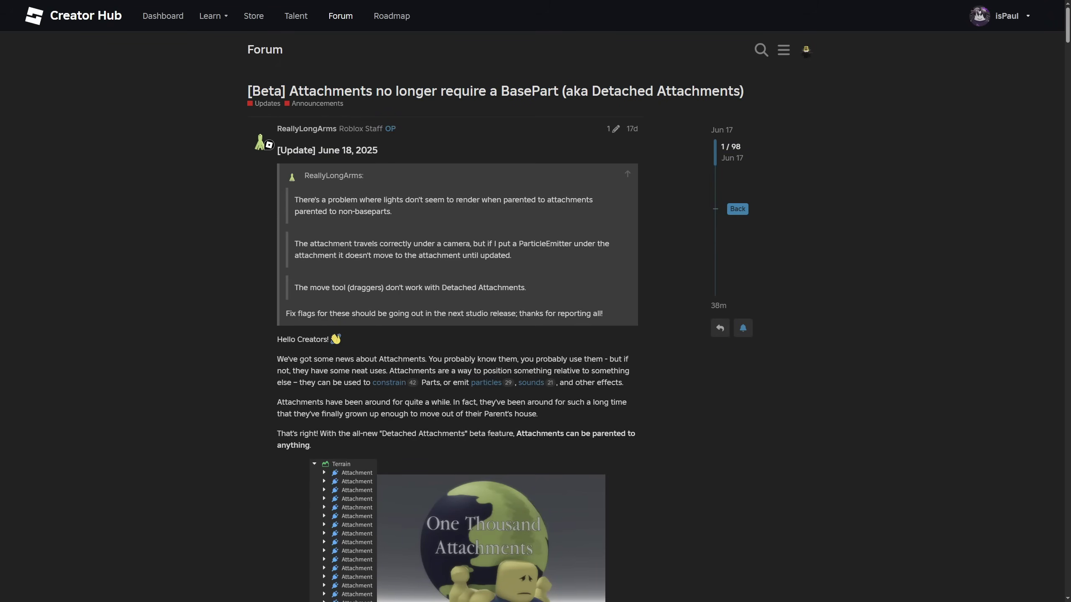